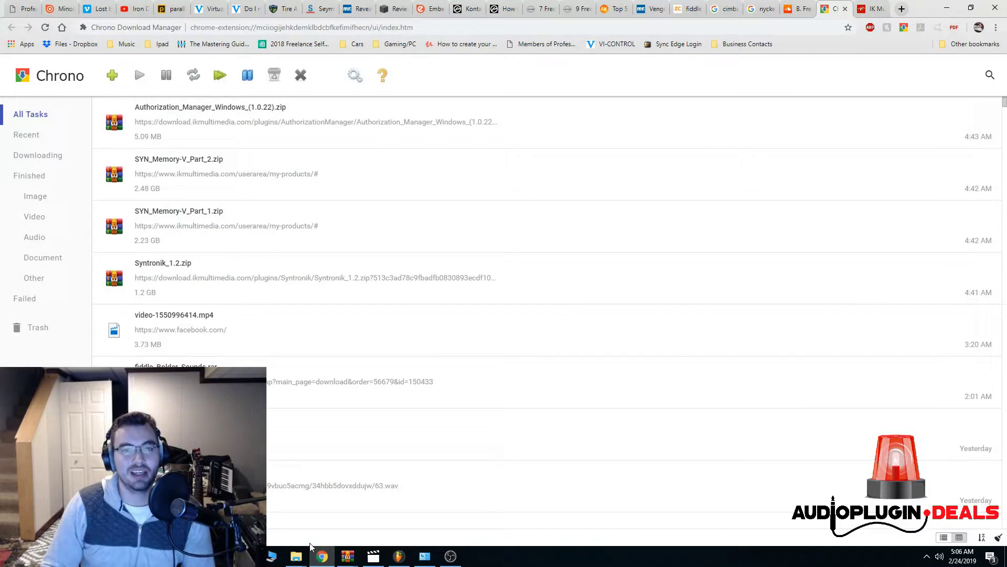
- Look over the Authorization Manager download page, then return to the download list
left_click(867, 11)
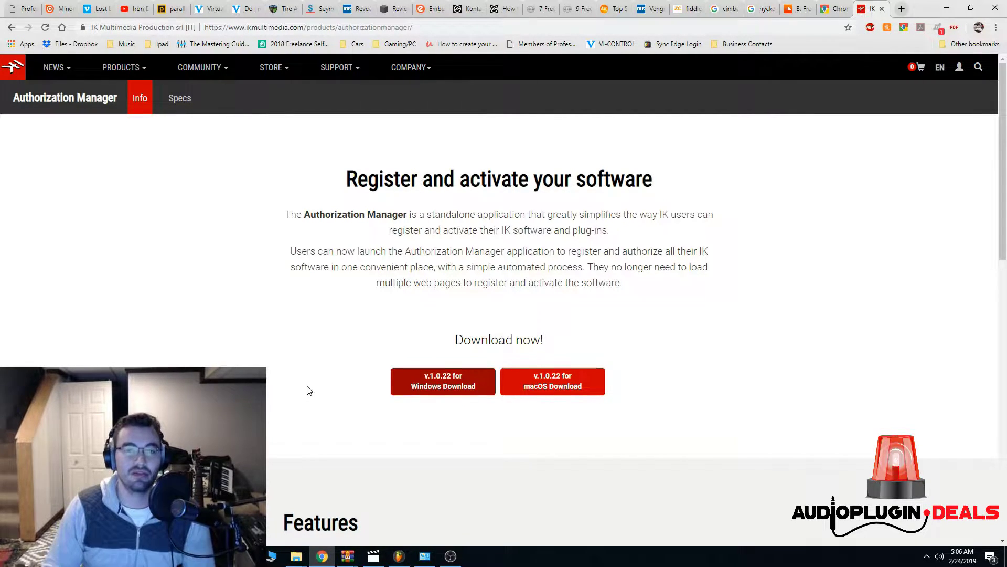
right_click(217, 317)
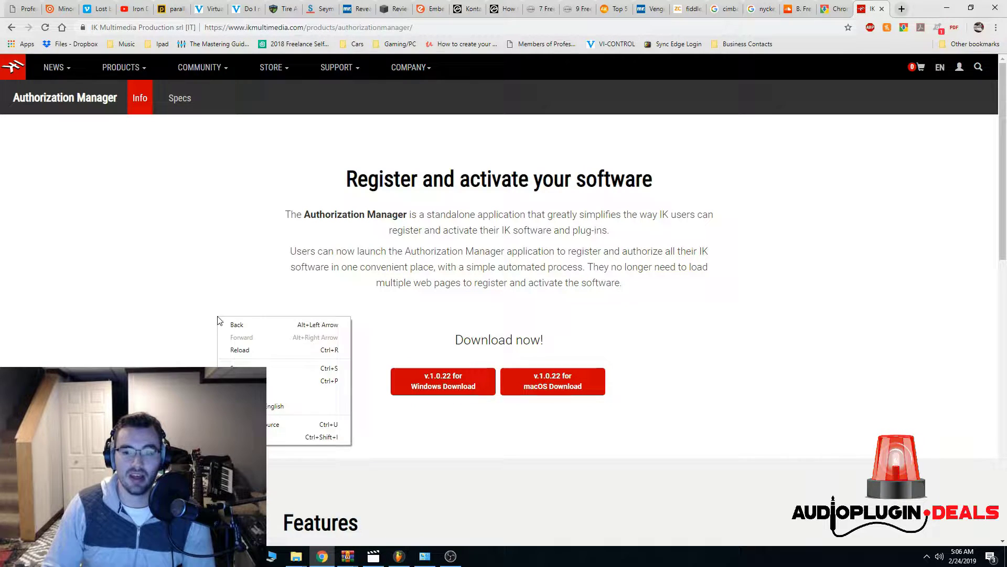
left_click(181, 282)
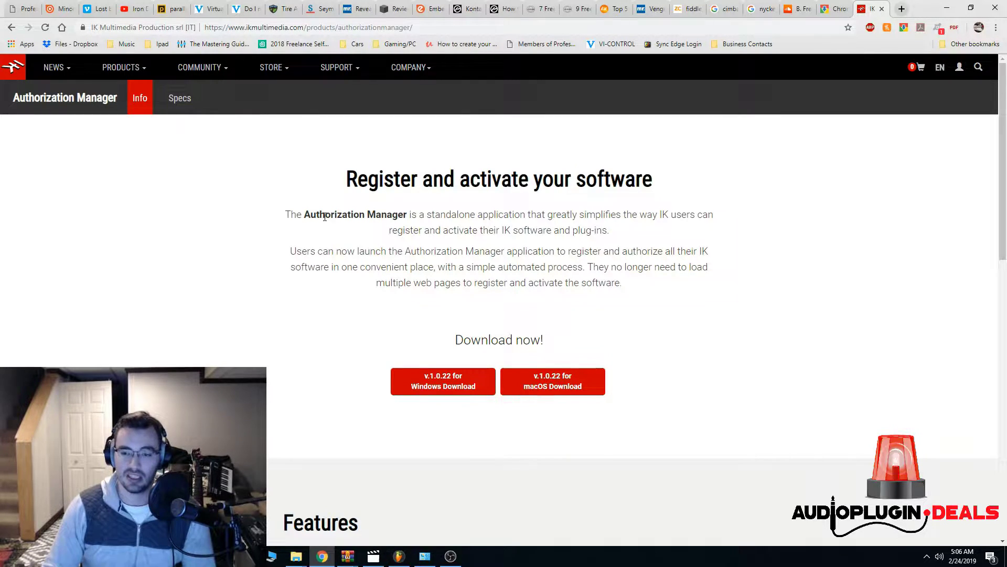
left_click(837, 9)
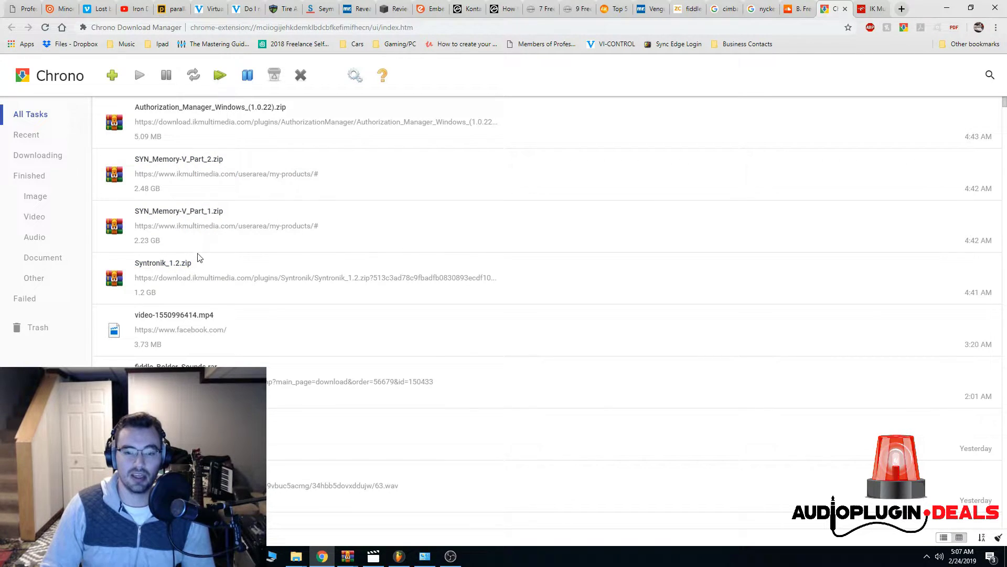
- Open the Syntronik_1.2.zip archive and run Install Syntronik.exe from it
left_click(160, 269)
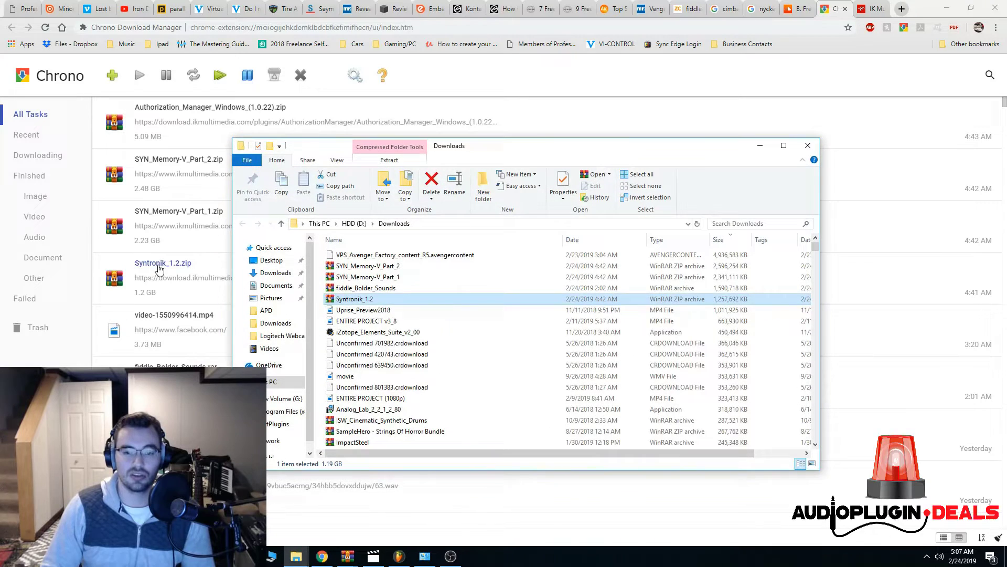
double_click(376, 300)
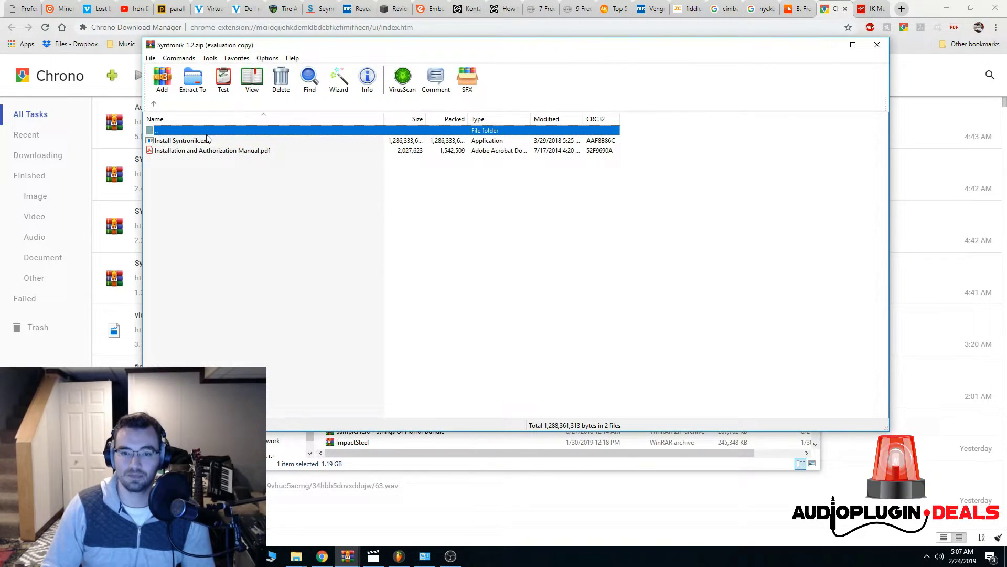
double_click(198, 141)
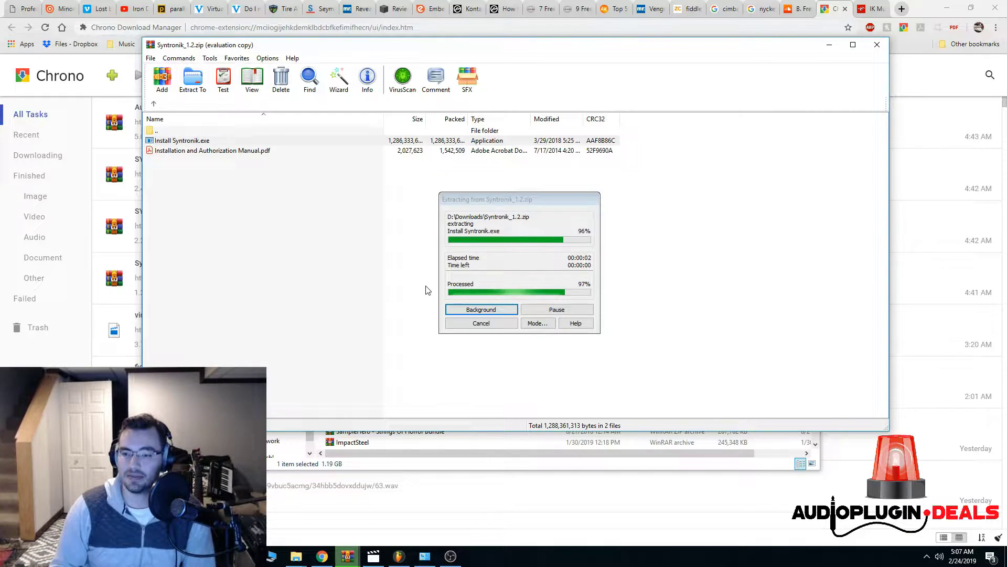
- Accept the licence, keep VST and standalone, and set the VST folder to D:\Program Files\VstPlugIns
left_click(560, 362)
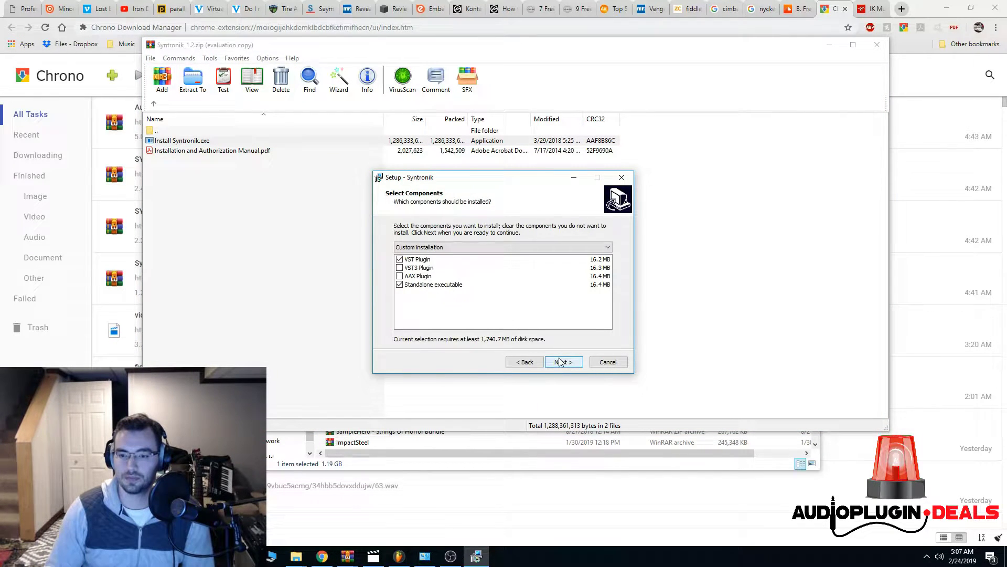
left_click(561, 362)
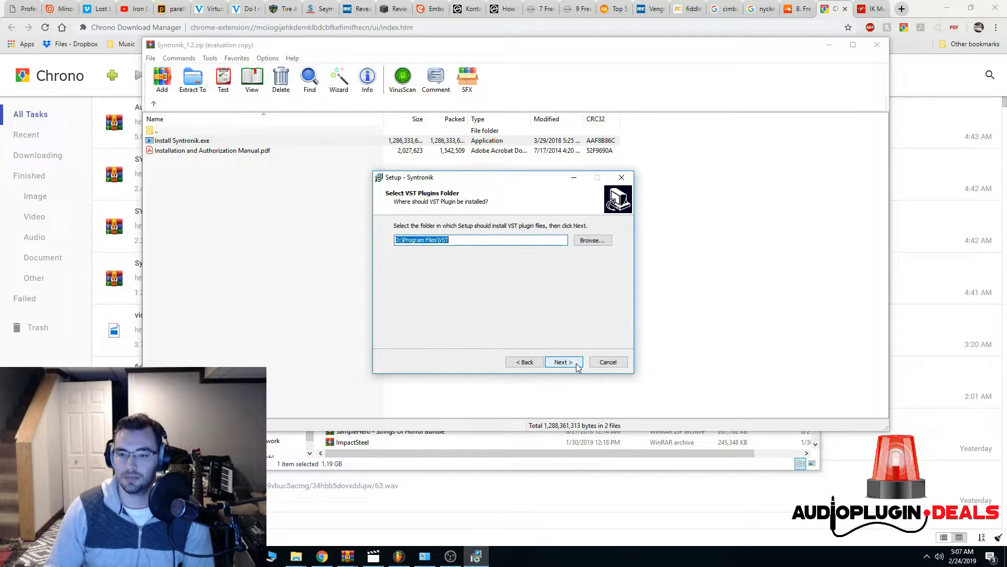
left_click(593, 241)
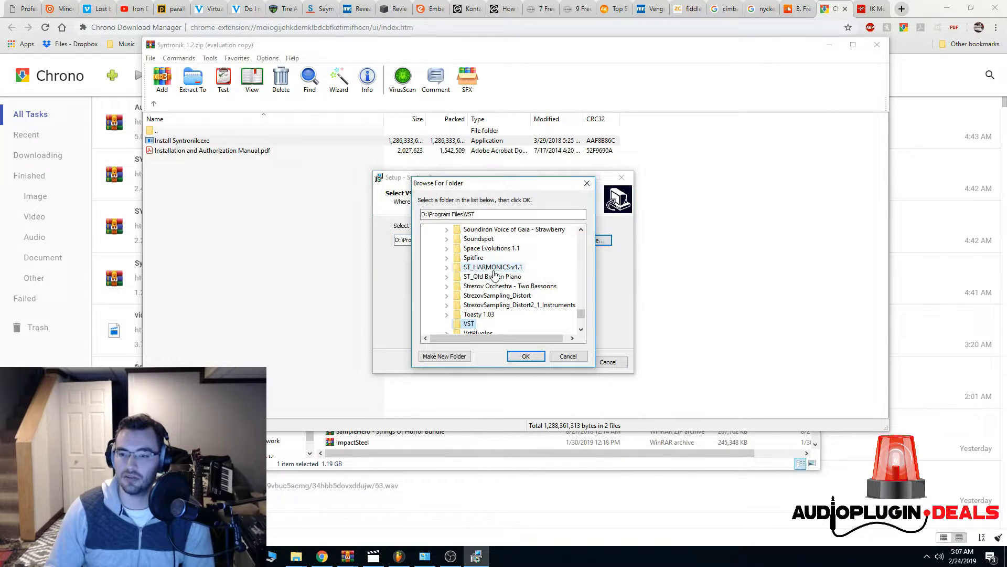
left_click(464, 293)
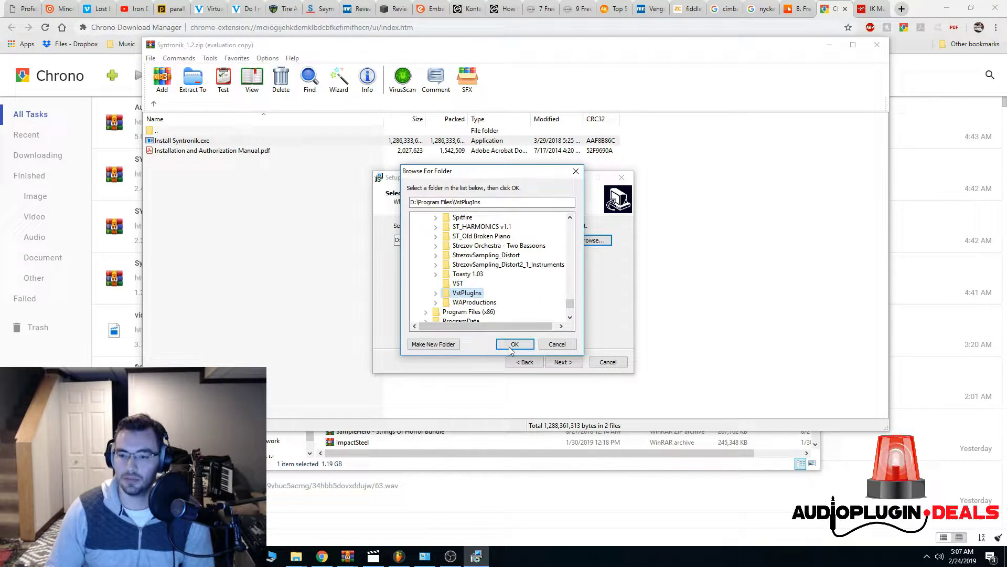
left_click(514, 344)
- Install Syntronik, answer the newer Authorization Manager prompt, and close the finished wizard
left_click(567, 366)
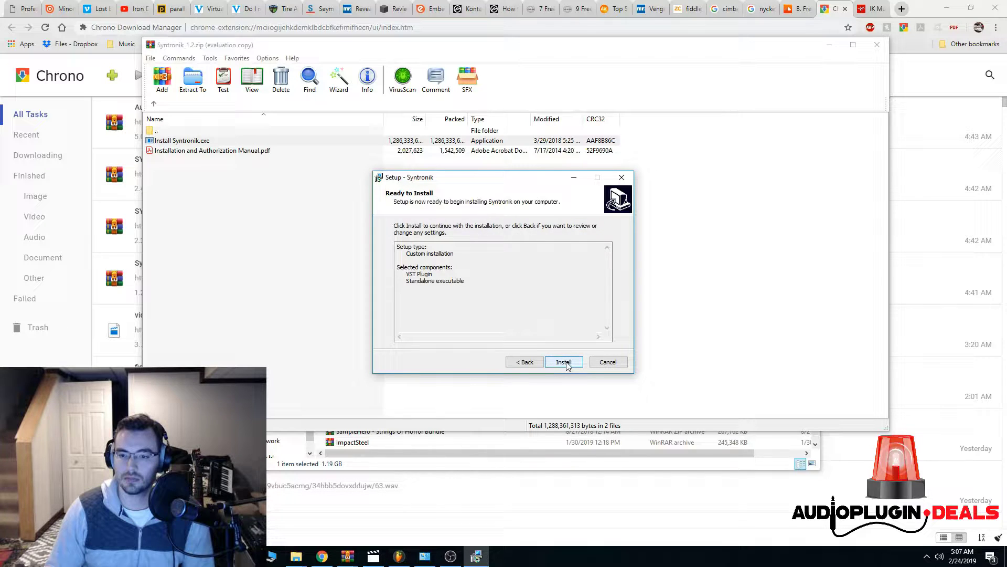
left_click(563, 363)
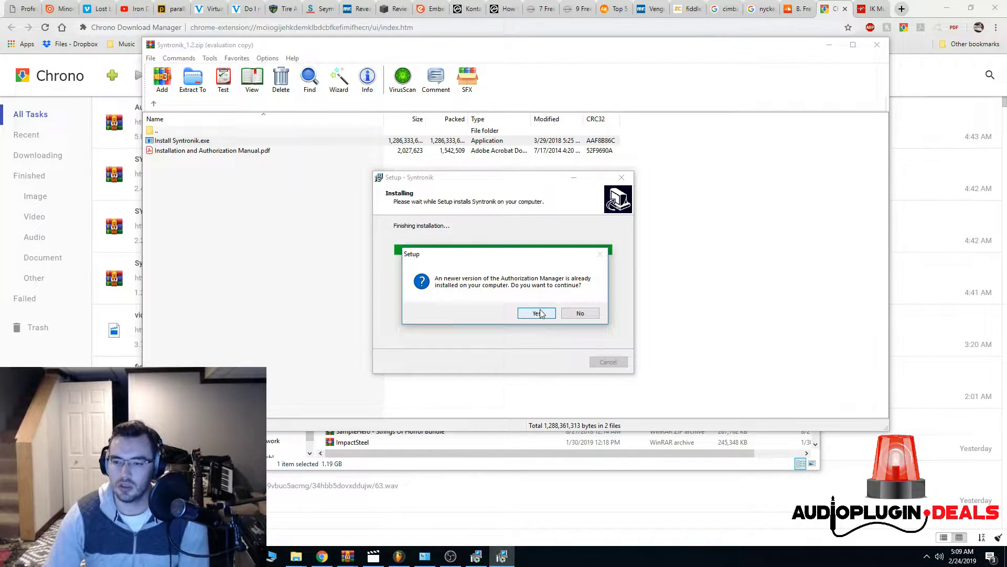
left_click(577, 315)
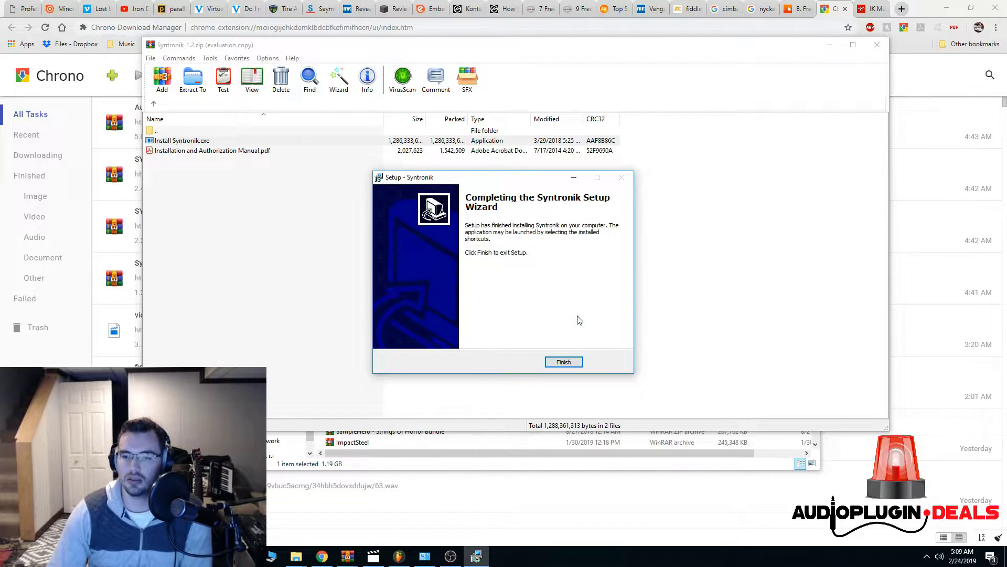
left_click(563, 362)
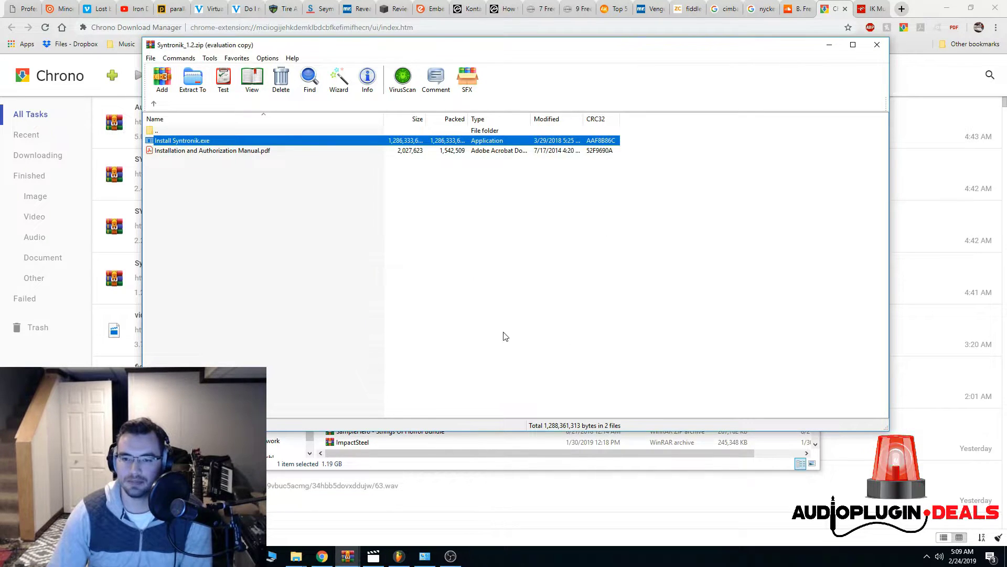
- Open the SYN_Memory-V_Part_1 archive, dismiss the WinRAR reminder, and run Install Syntronik Sound Content.exe
left_click(829, 46)
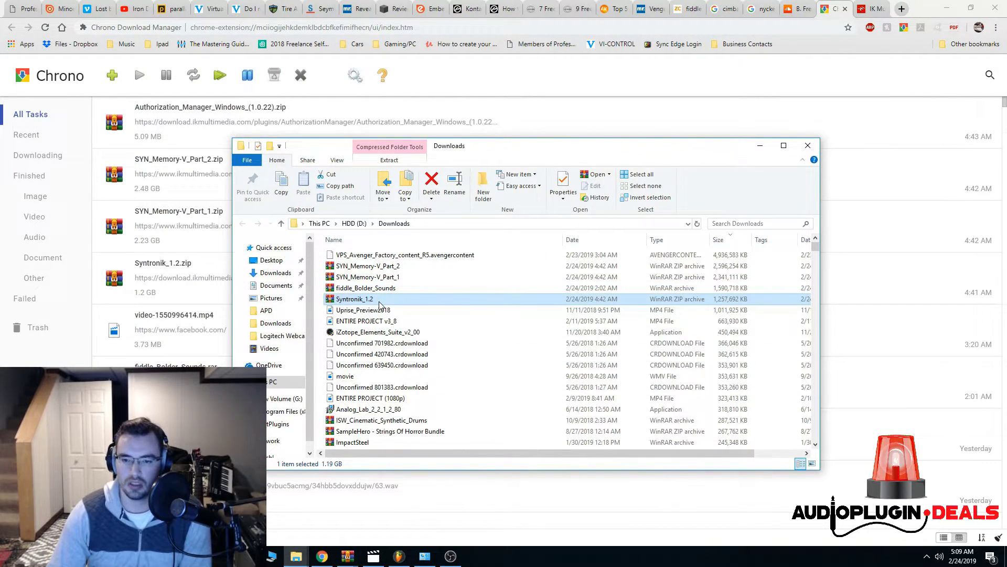
left_click_drag(516, 157, 508, 158)
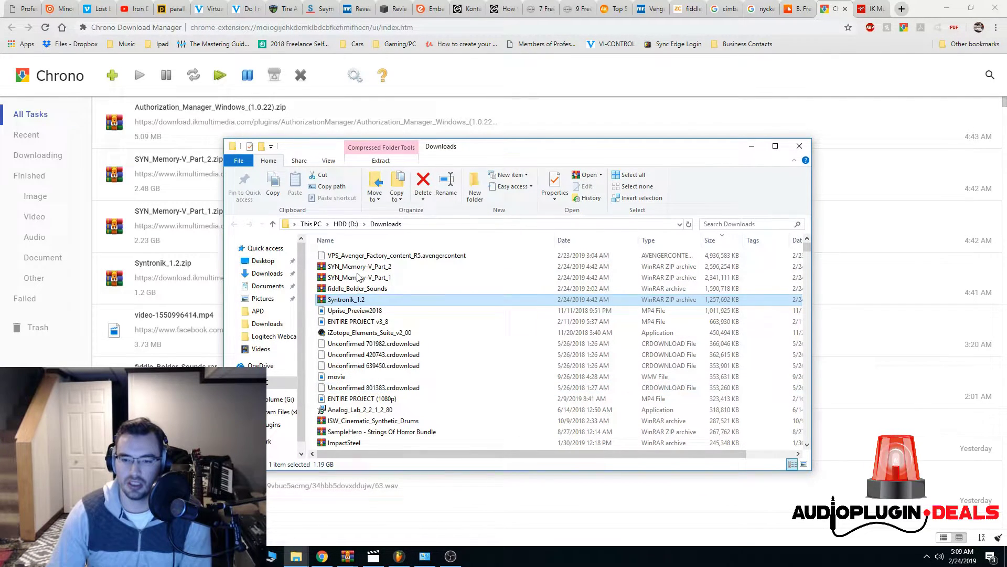
double_click(389, 278)
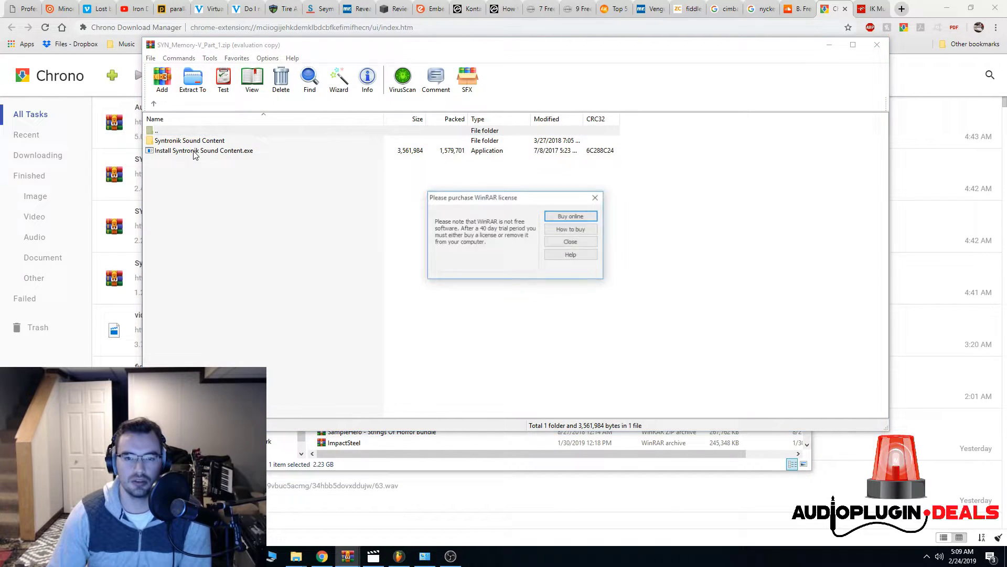
left_click(565, 242)
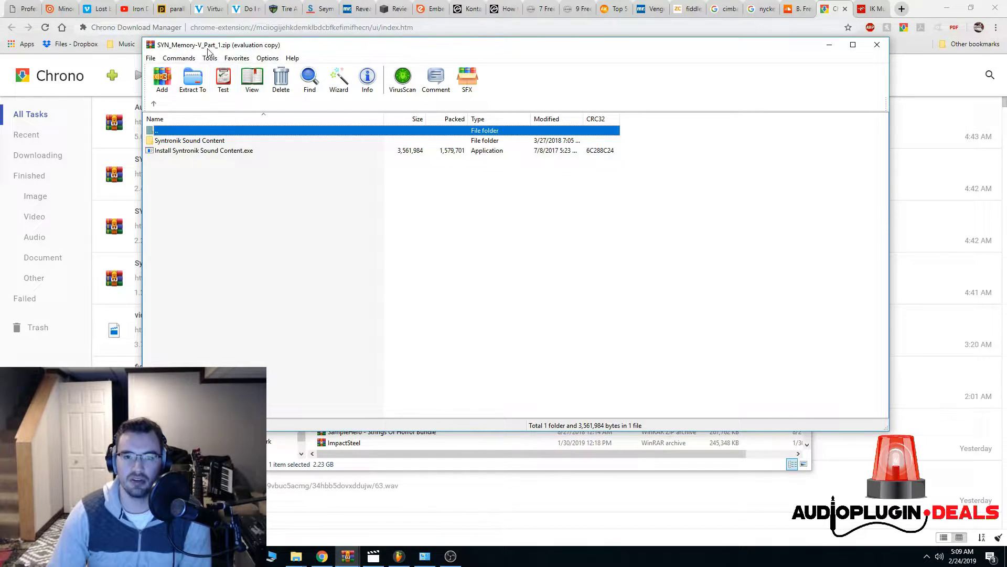
double_click(216, 151)
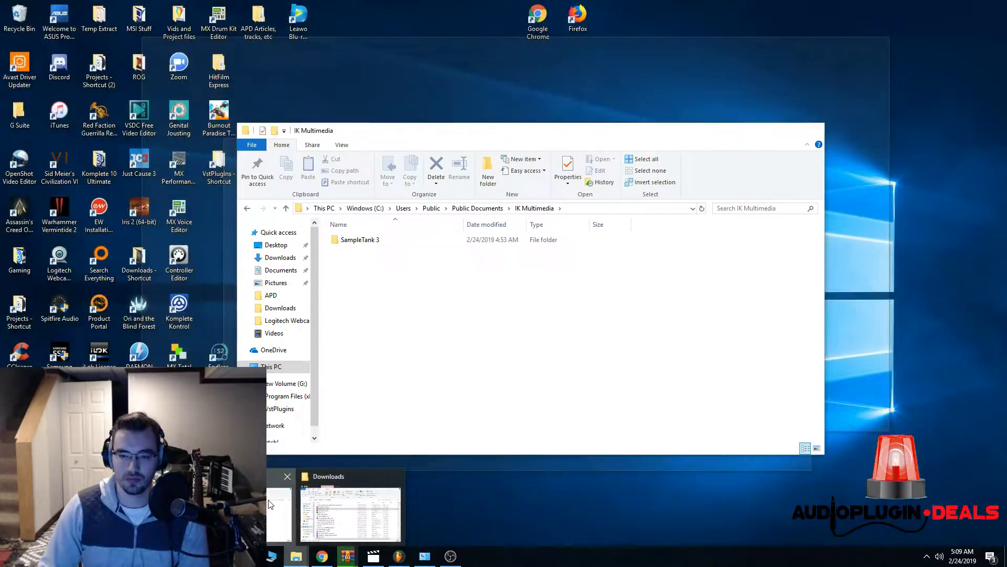
- Step the Explorer window back to the Public folder and minimize the archive and folder windows
left_click(341, 506)
left_click(247, 208)
left_click(247, 207)
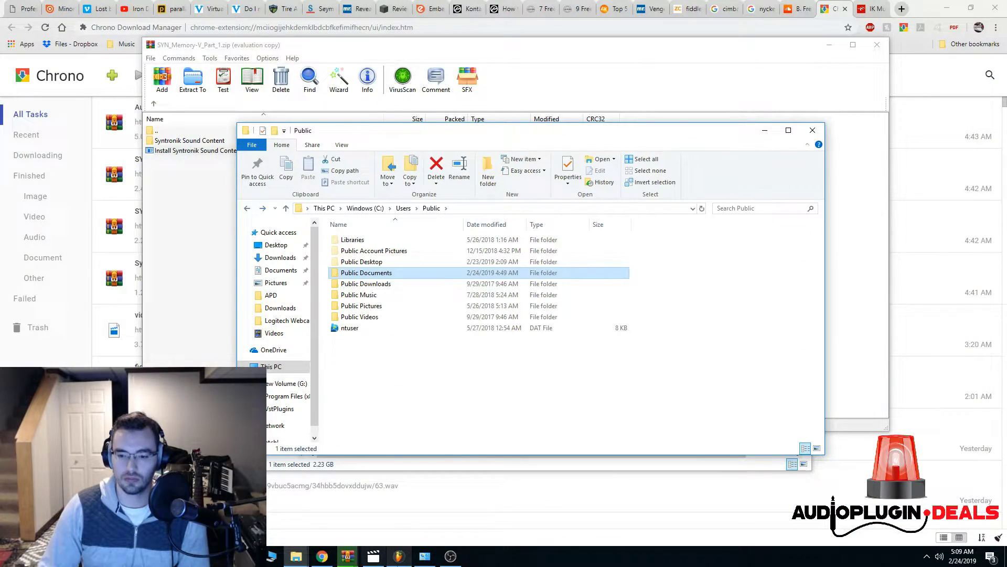
left_click(348, 557)
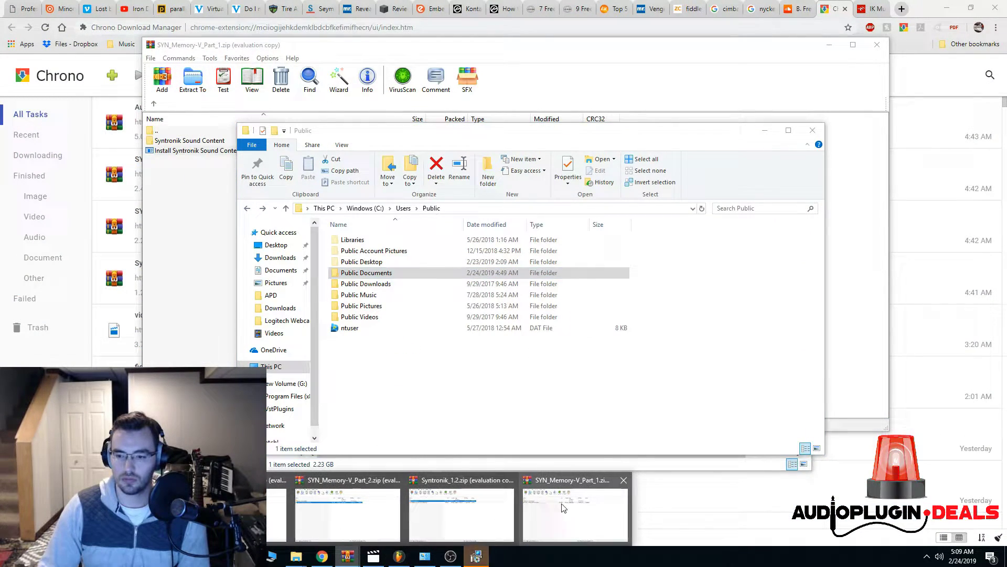
left_click(612, 45)
left_click(829, 44)
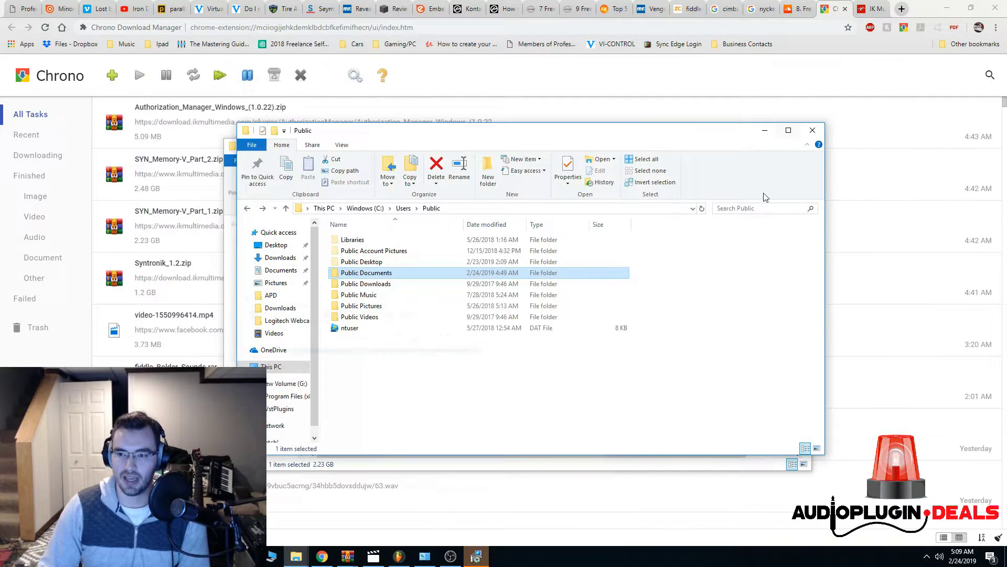
left_click(767, 132)
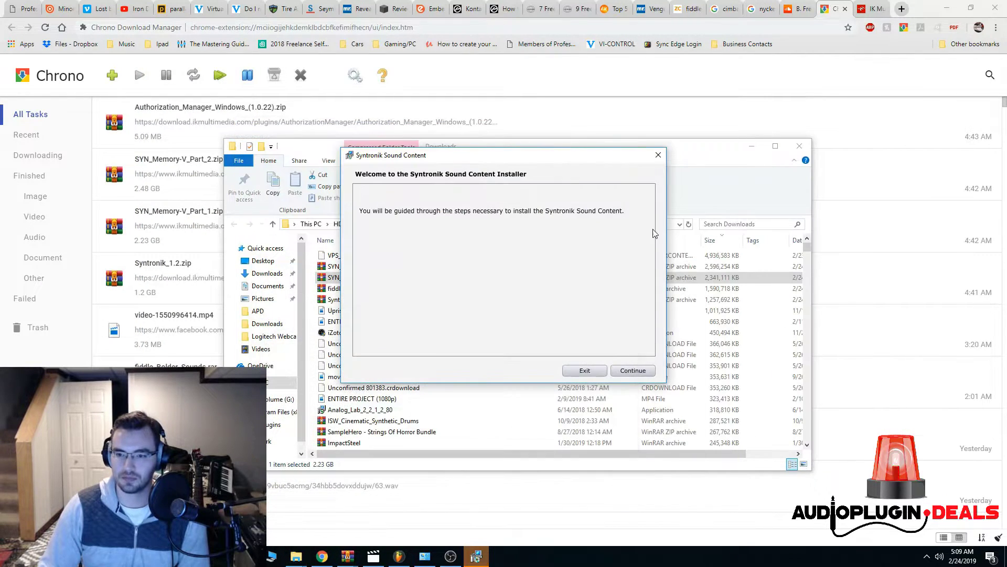
- Continue past the welcome page and agree to the Syntronik Sound Content licence
left_click(634, 369)
left_click(751, 145)
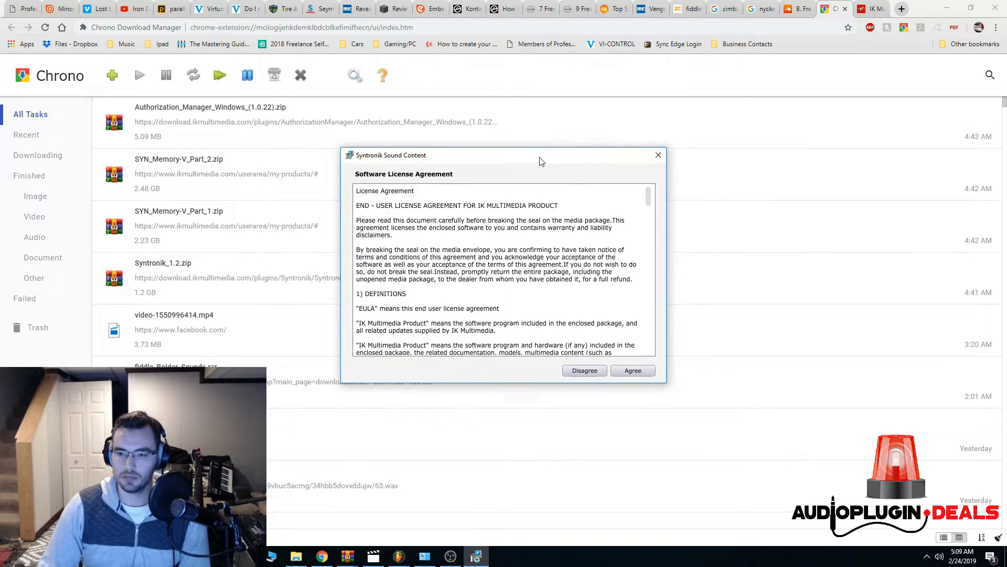
left_click_drag(539, 156, 506, 117)
left_click(601, 332)
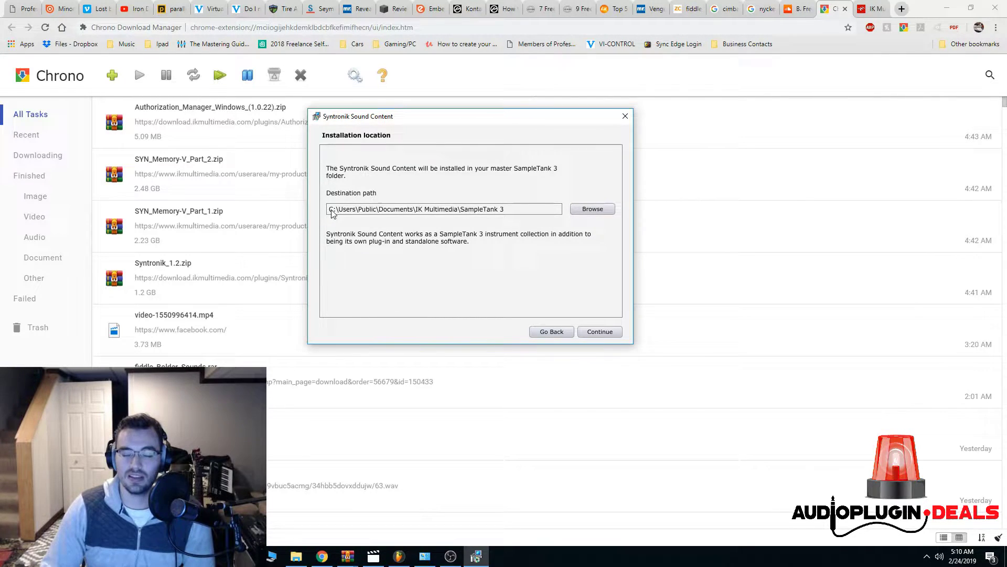
- Navigate Explorer from the C: drive through Users into the Public folder
left_click(296, 556)
left_click(369, 208)
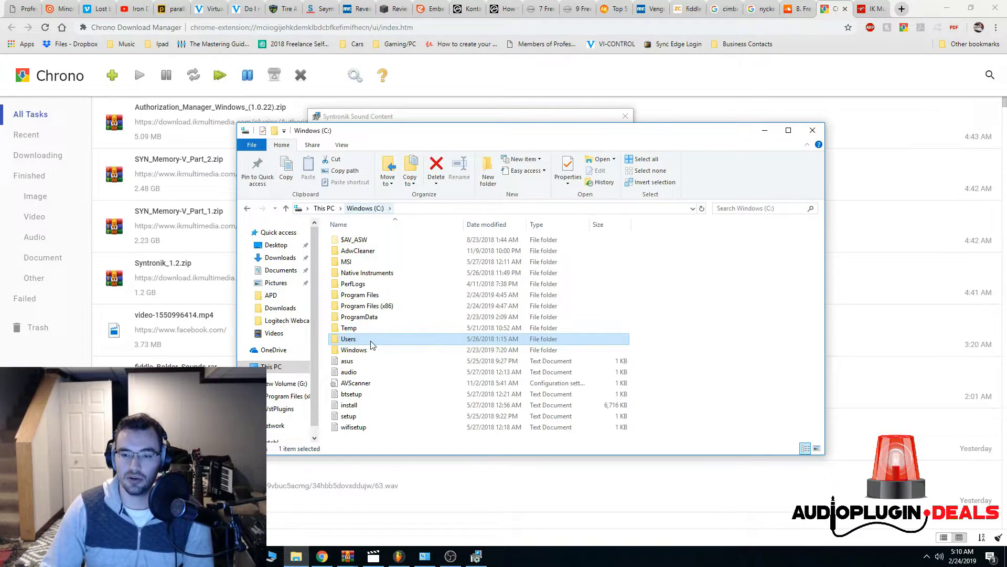
double_click(371, 342)
left_click_drag(458, 137, 490, 144)
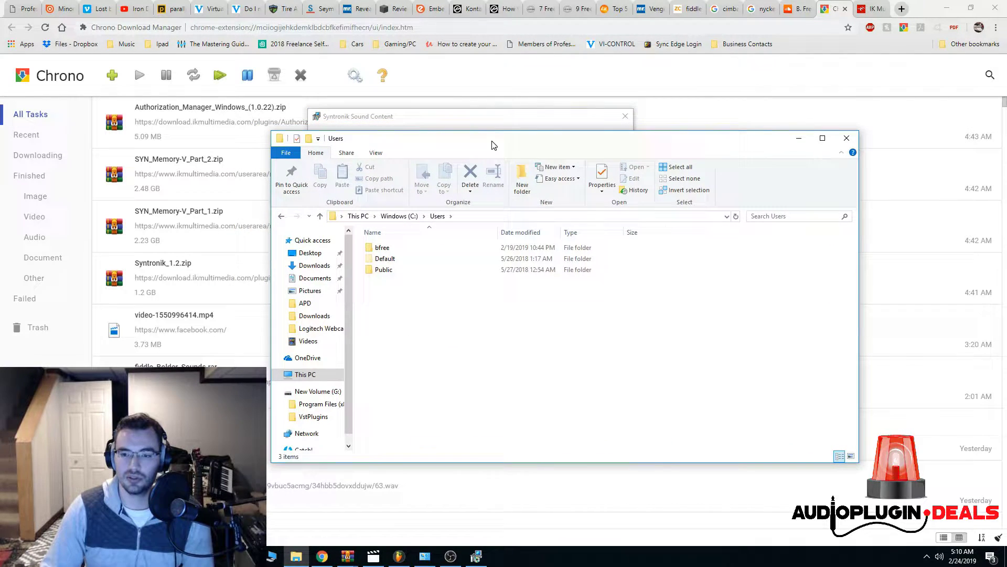
left_click(400, 216)
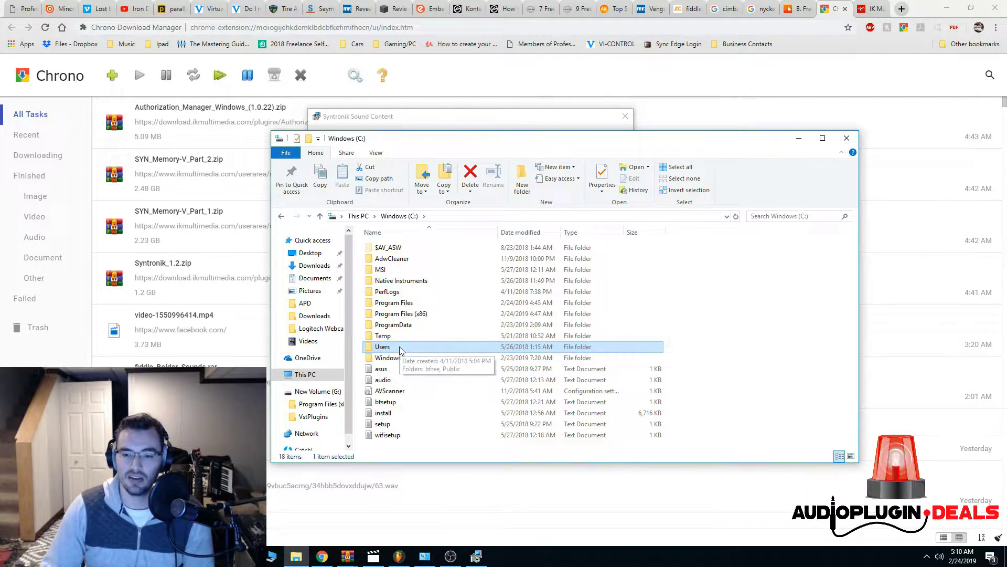
double_click(389, 347)
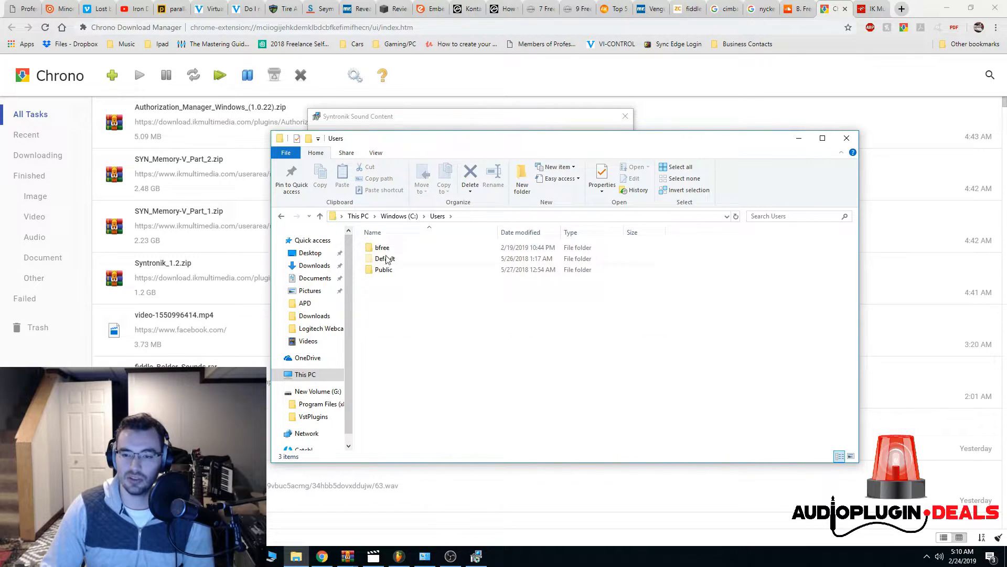
left_click(388, 273)
double_click(384, 270)
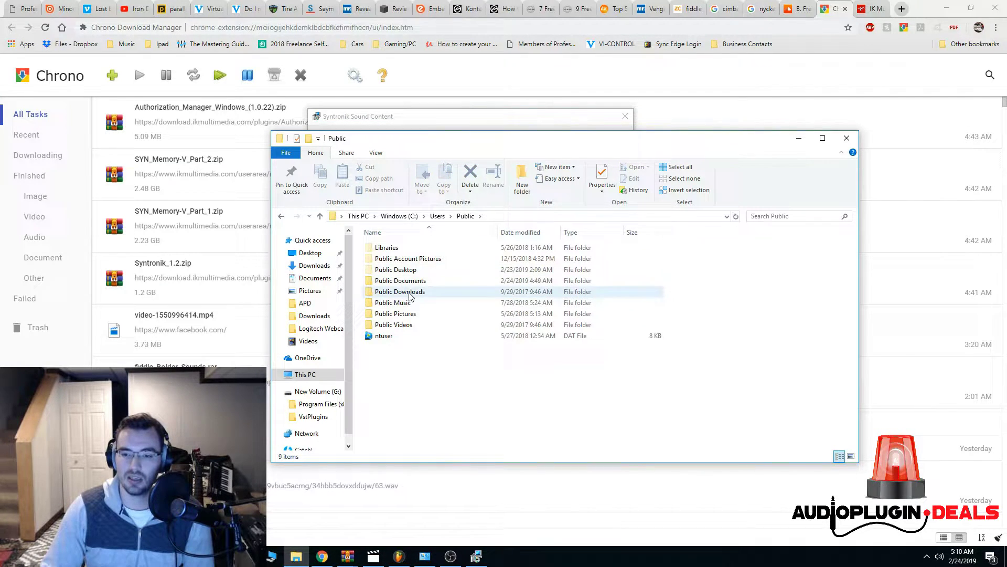
- Open Public Documents and IK Multimedia, arranging windows beside the installer's destination path
left_click_drag(495, 146, 452, 231)
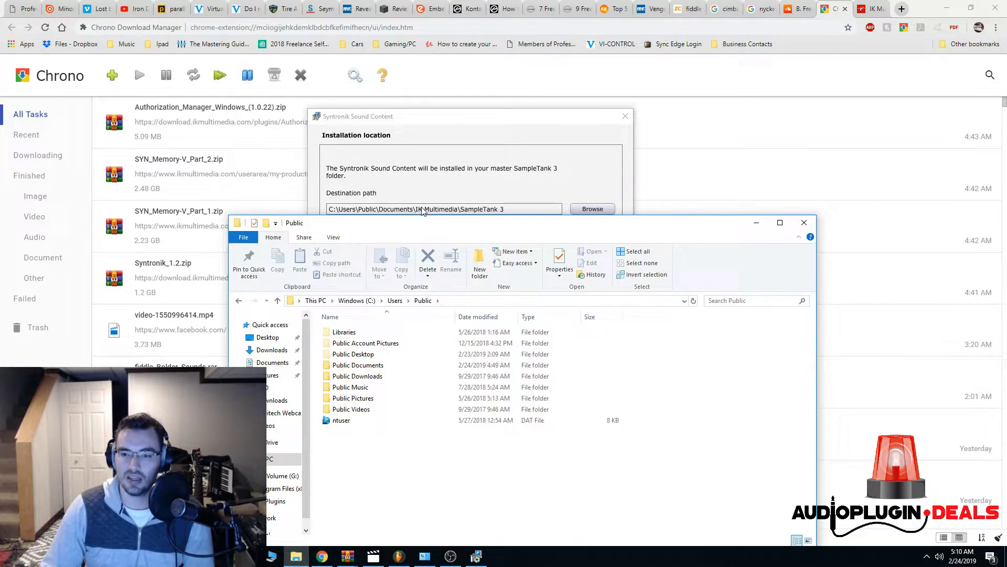
double_click(368, 369)
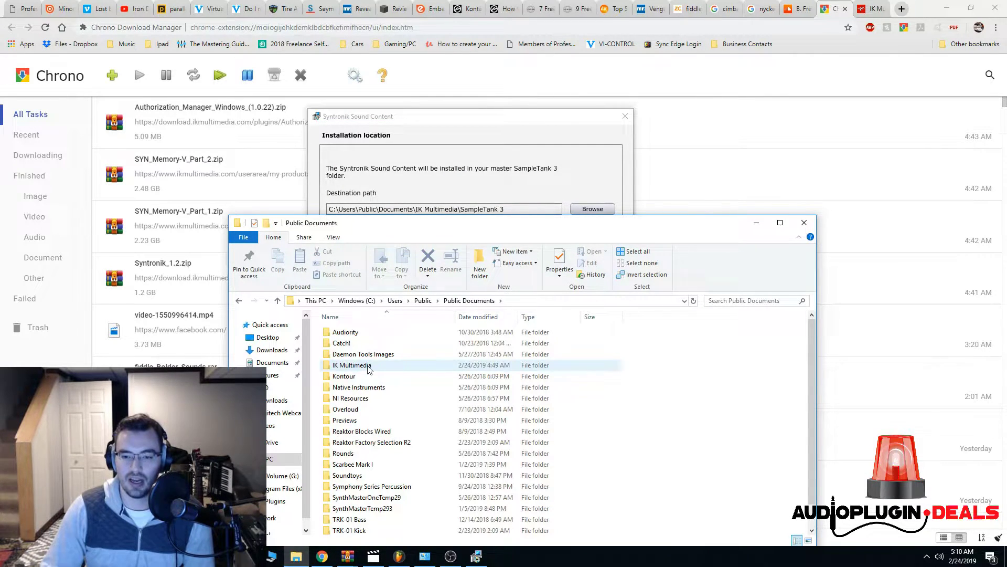
double_click(367, 368)
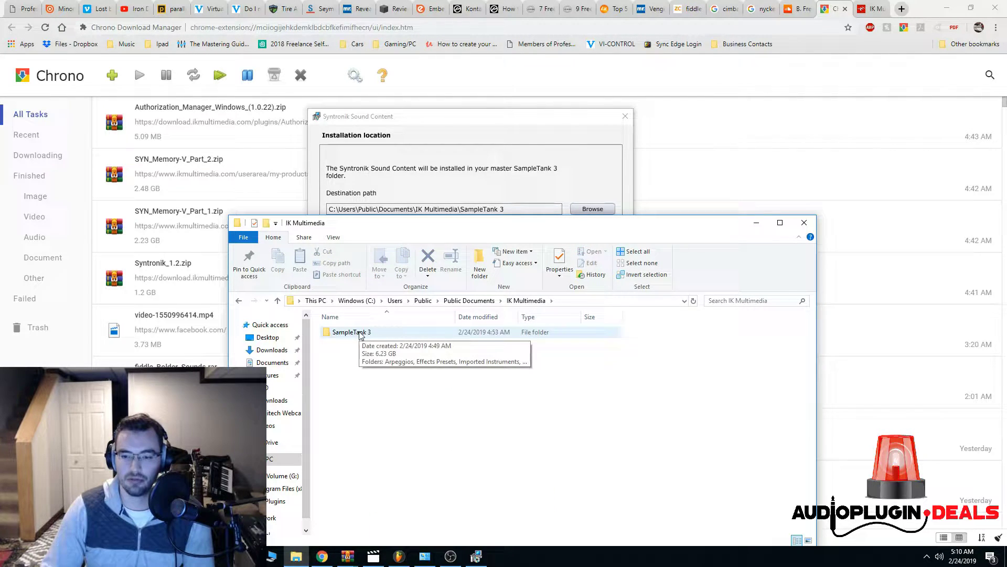
left_click_drag(435, 229, 484, 226)
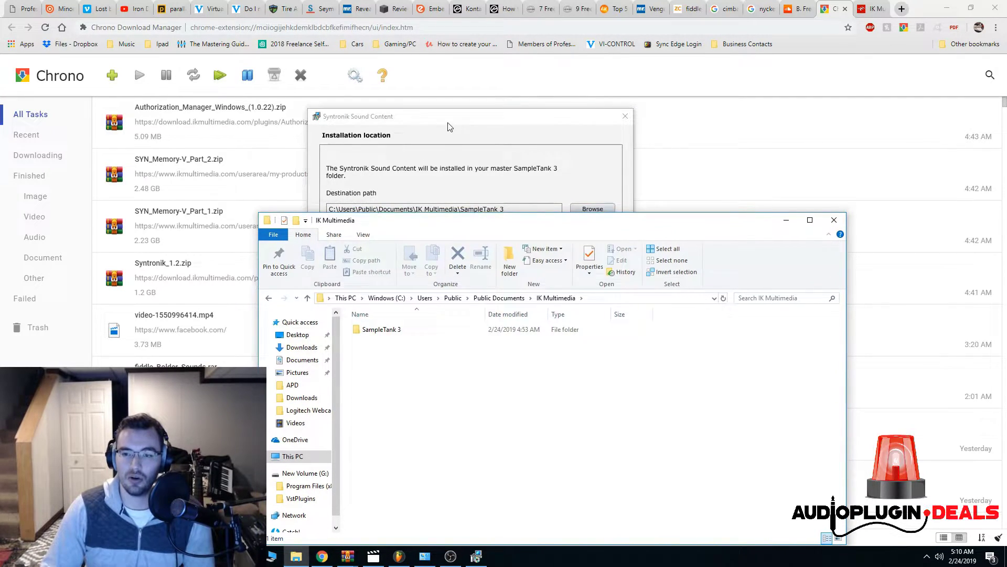
left_click_drag(448, 122, 432, 76)
left_click_drag(669, 228, 621, 195)
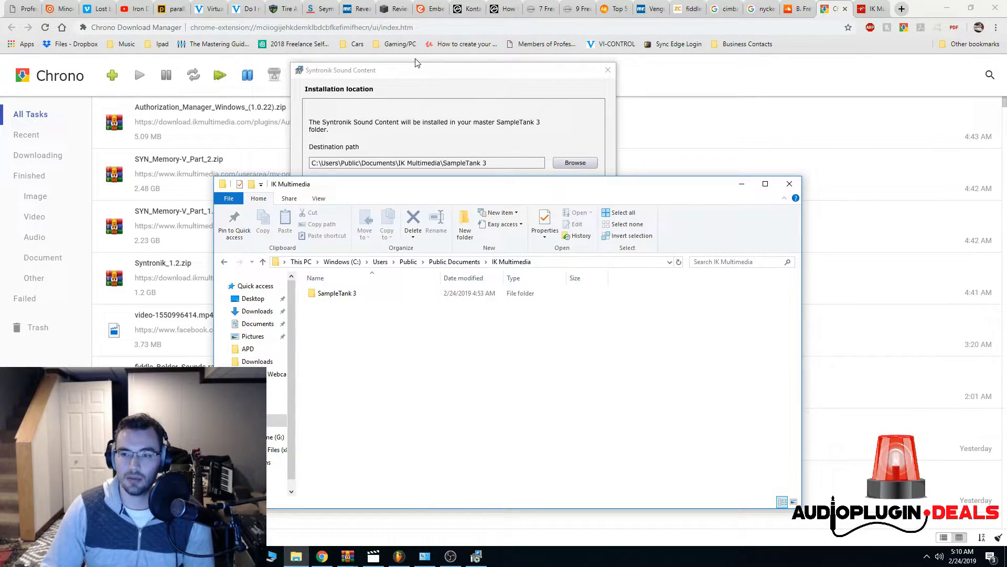
left_click(737, 263)
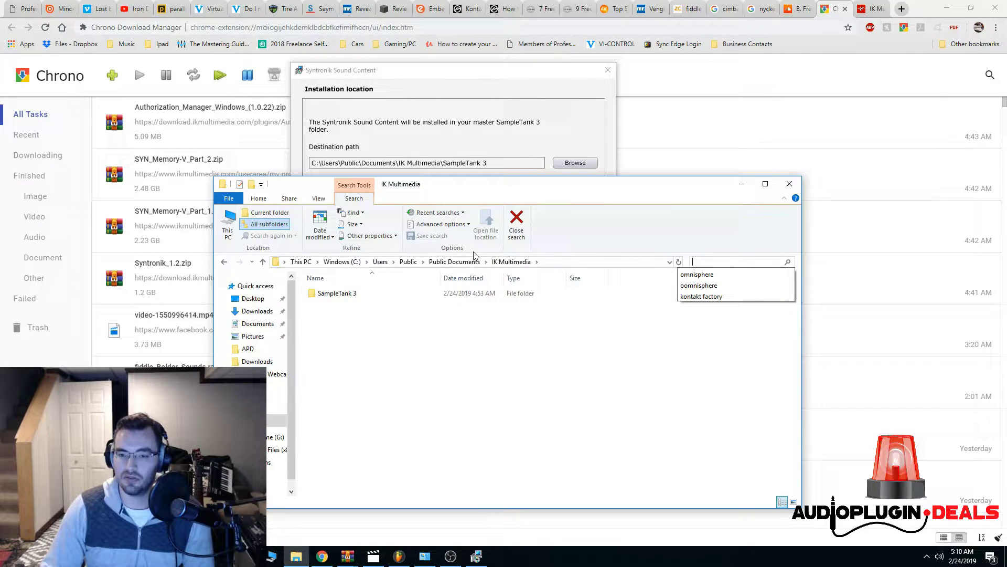
- Search C:\Users for 'SampleTank 3', then close Explorer and confirm the SampleTank 3 install location
left_click(338, 262)
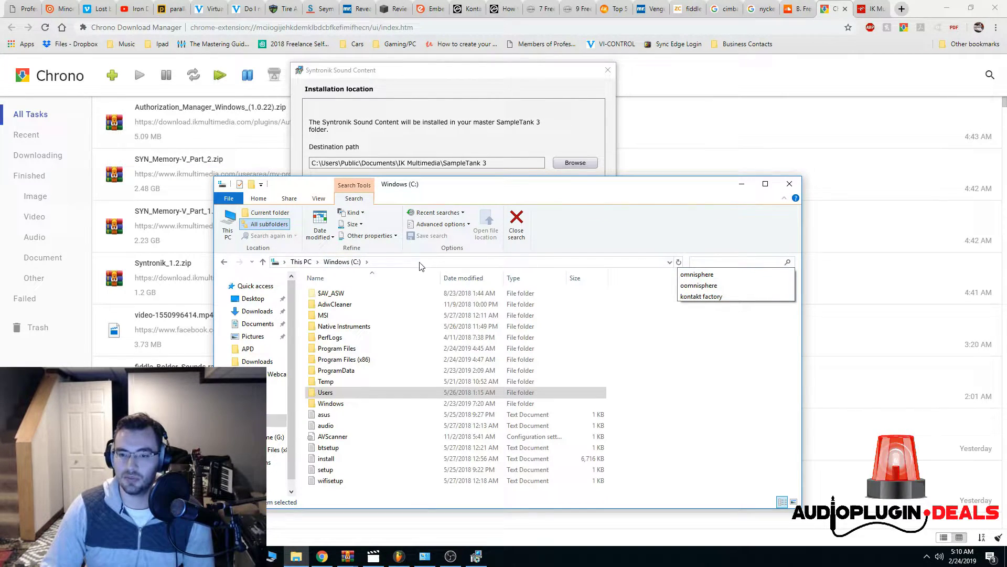
double_click(328, 394)
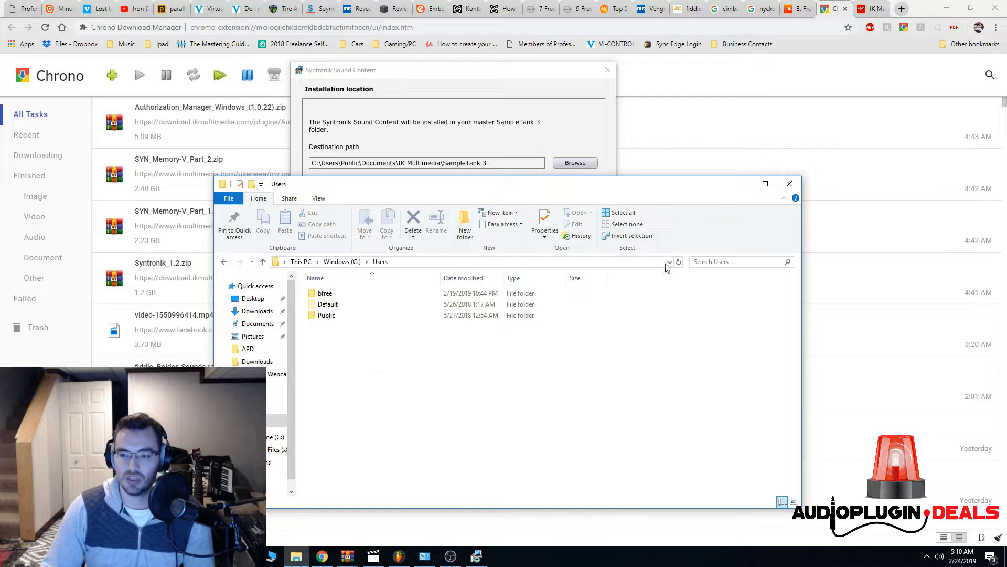
left_click(716, 261)
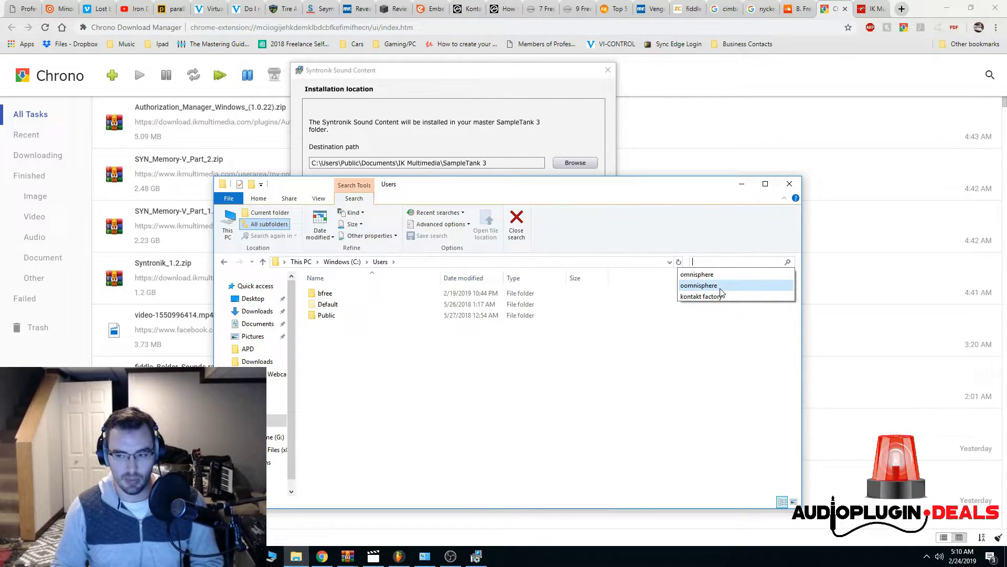
type("S")
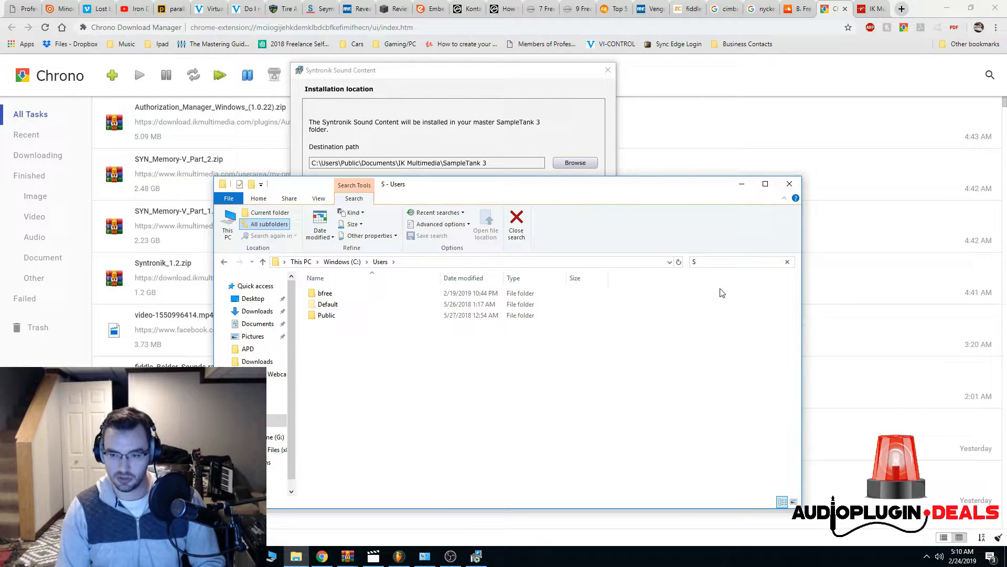
type("ampleTa")
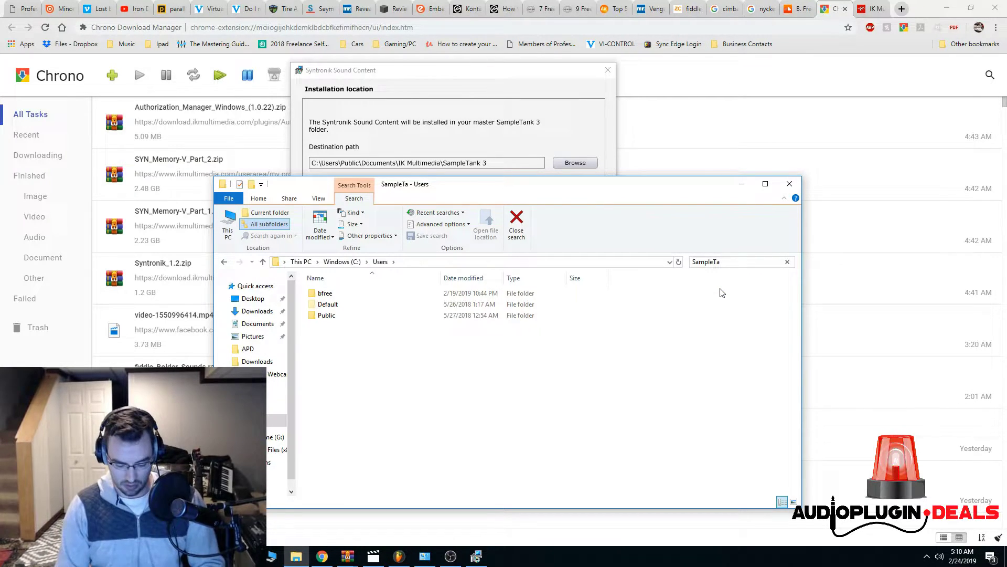
type("nk 3")
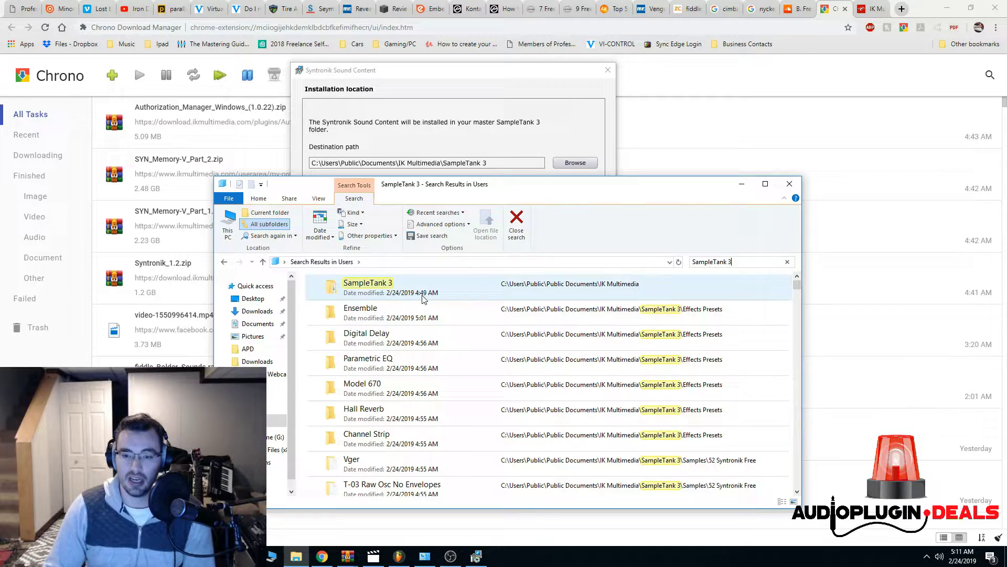
left_click(789, 183)
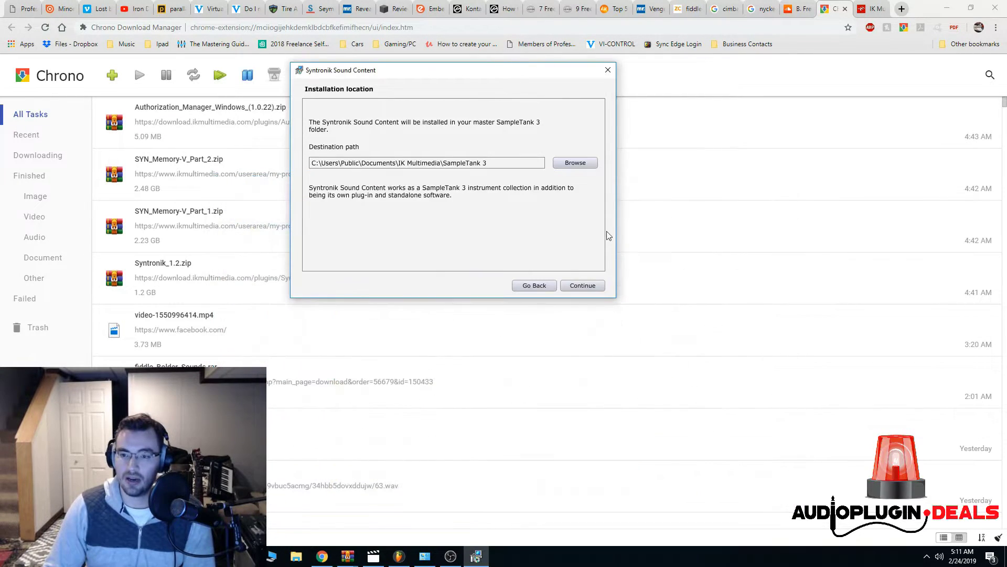
left_click(572, 288)
- Install and exit the Part 1 content, then run the installer from SYN_Memory-V_Part_2.zip
left_click(579, 288)
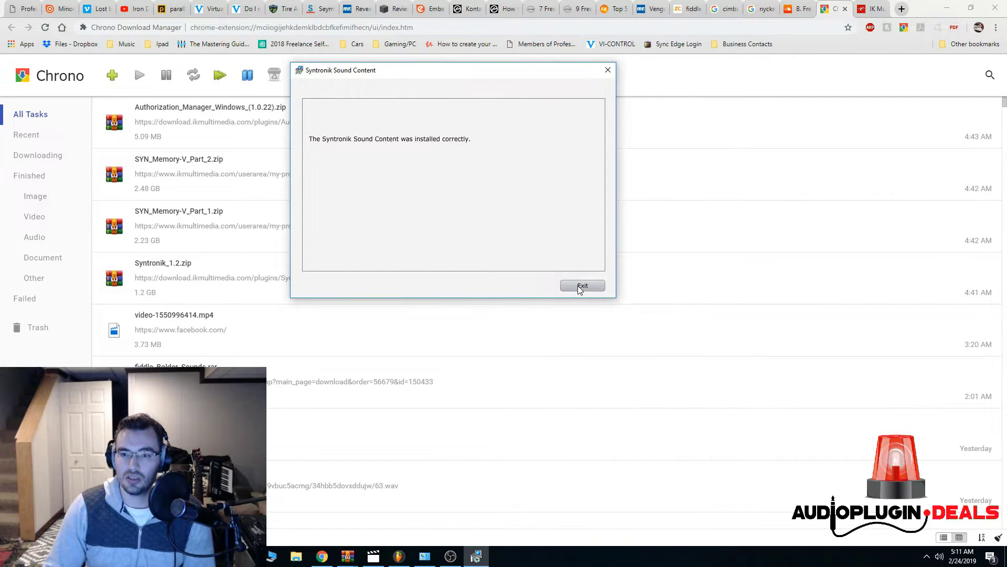
left_click(580, 288)
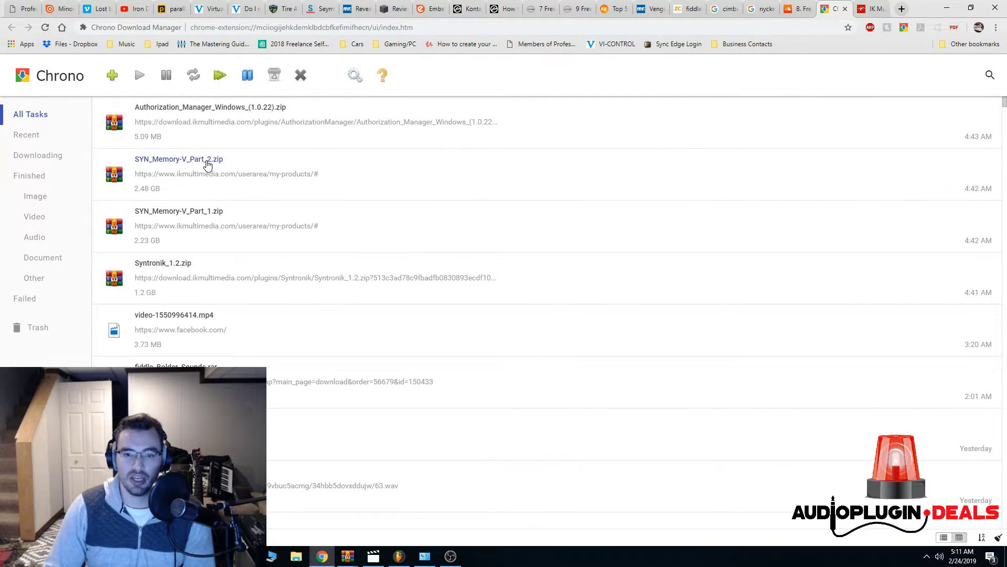
left_click(180, 160)
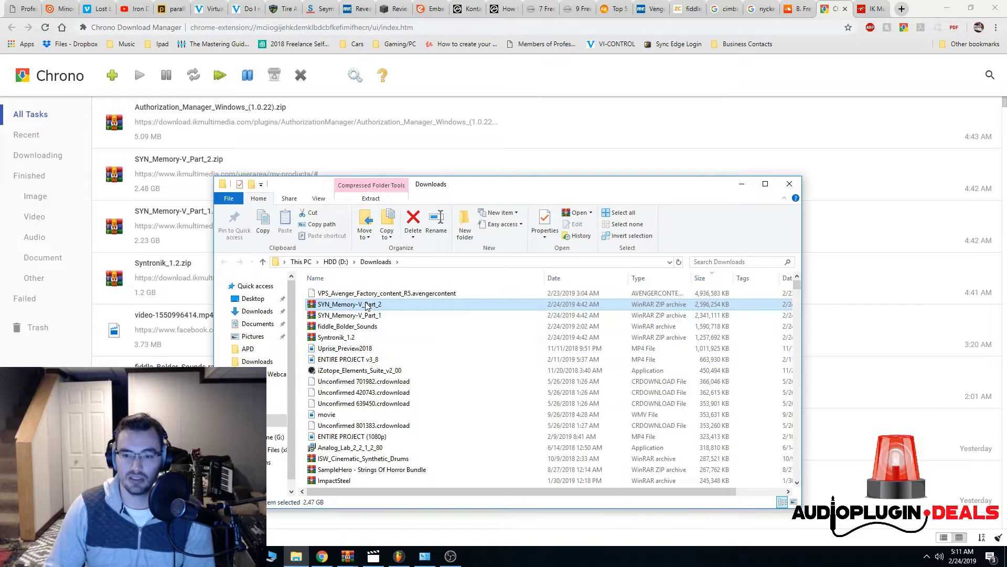
double_click(368, 305)
left_click(218, 151)
double_click(218, 151)
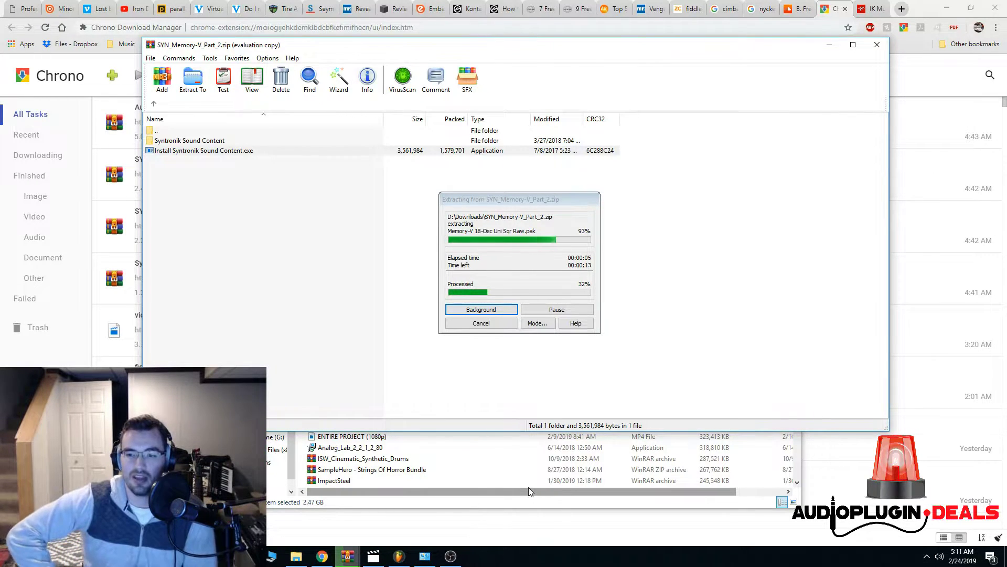
- Accept the licence and install the Memory-V part 2 content into SampleTank 3, then exit
left_click(633, 371)
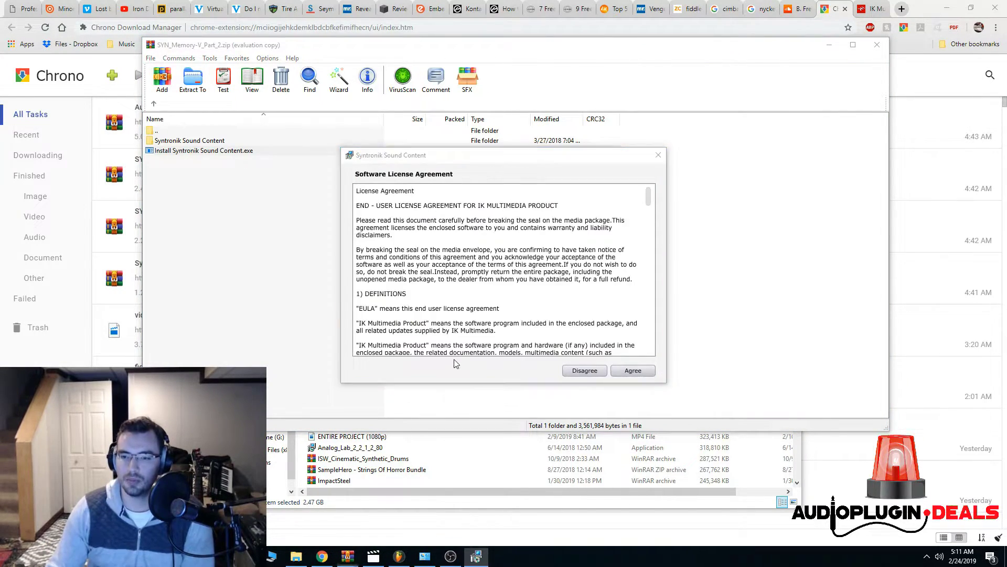
right_click(554, 258)
left_click(555, 290)
left_click(633, 370)
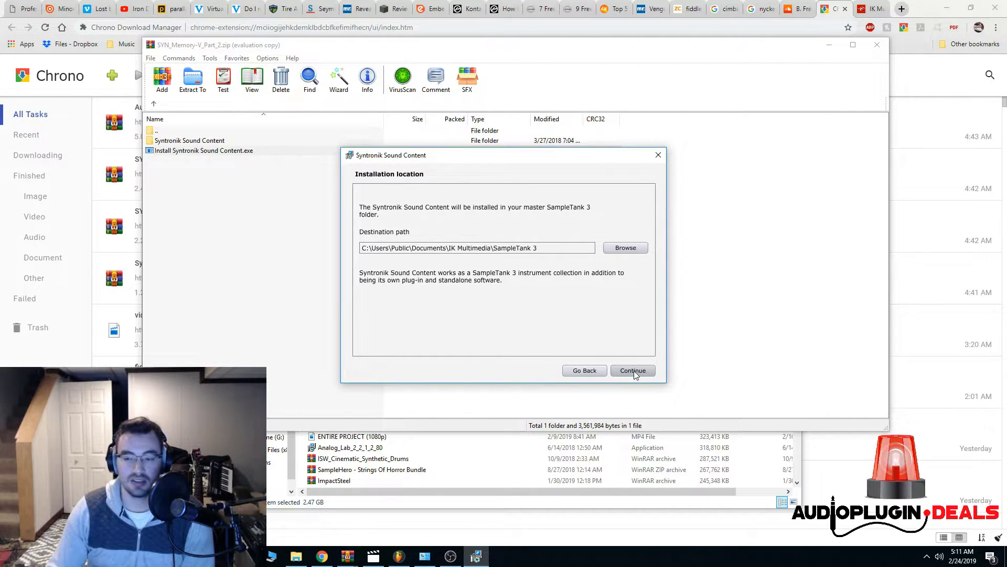
left_click(634, 372)
left_click(634, 371)
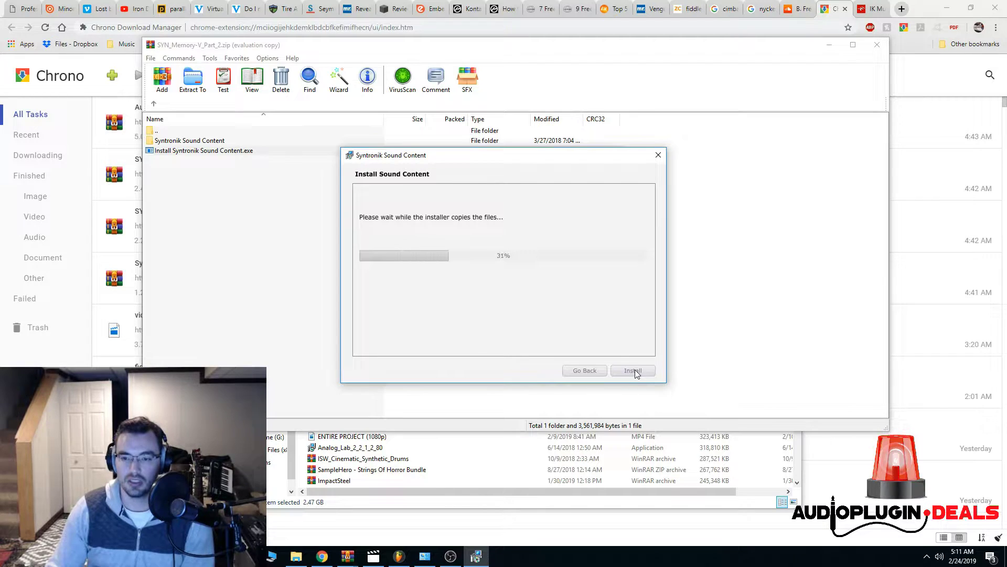
left_click(632, 370)
- Close the archive, launch Authorization Manager via a Start search for 'auth', and exit FL Studio
left_click(876, 44)
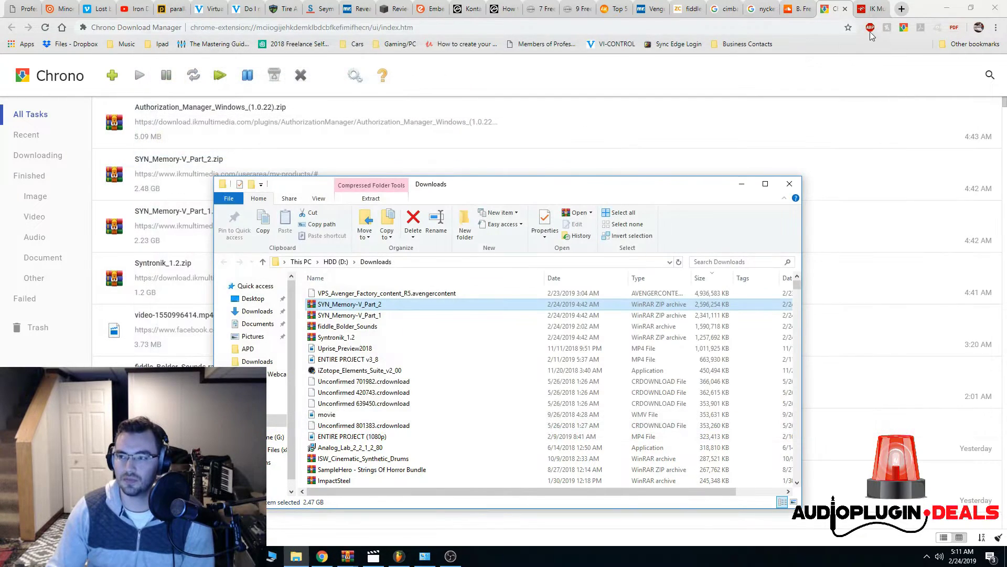
left_click(38, 556)
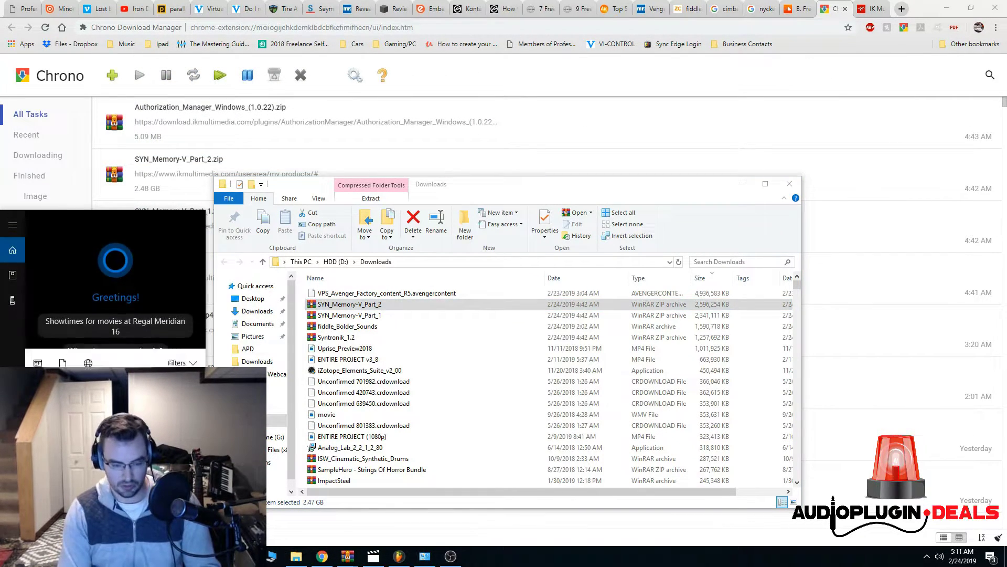
type("autho")
left_click(135, 277)
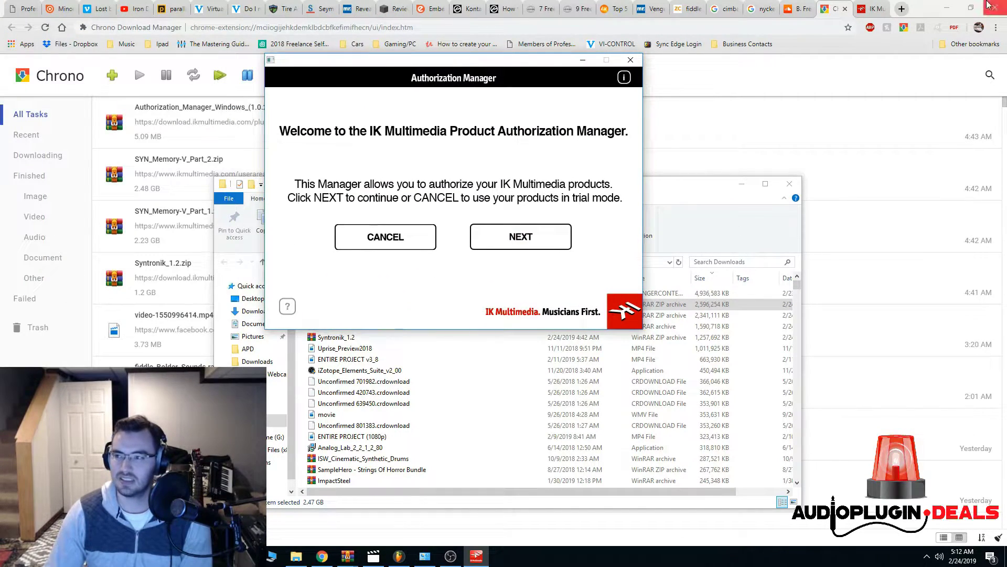
left_click(947, 7)
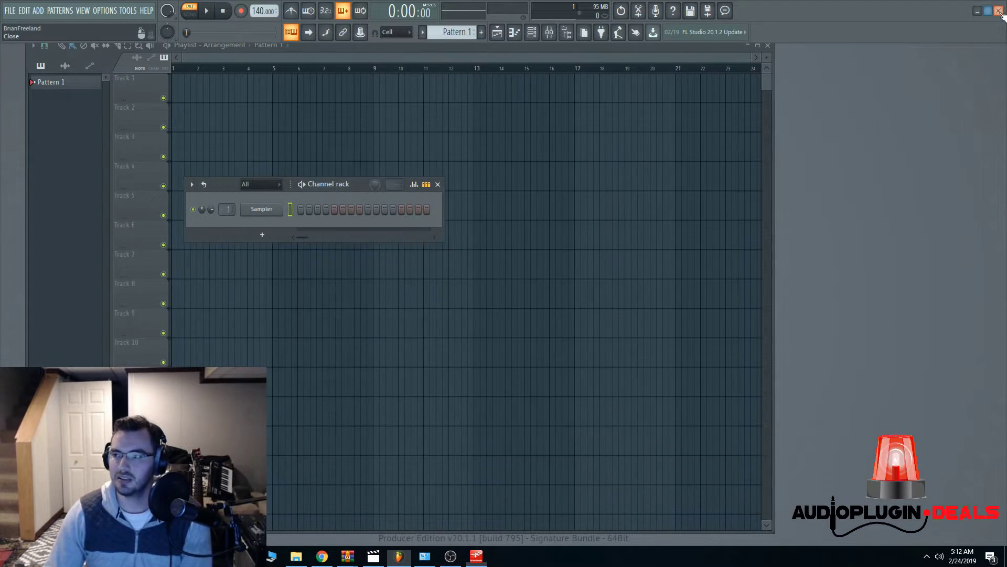
left_click(999, 11)
left_click(517, 306)
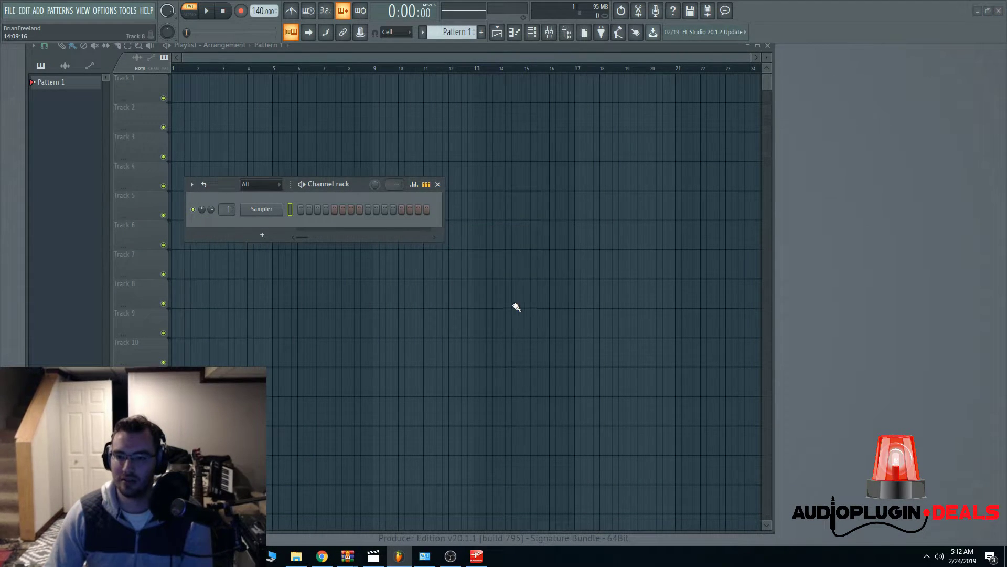
- Paste the serial numbers to authorize Syntronik Free and Memory-V, then close the manager
left_click(531, 236)
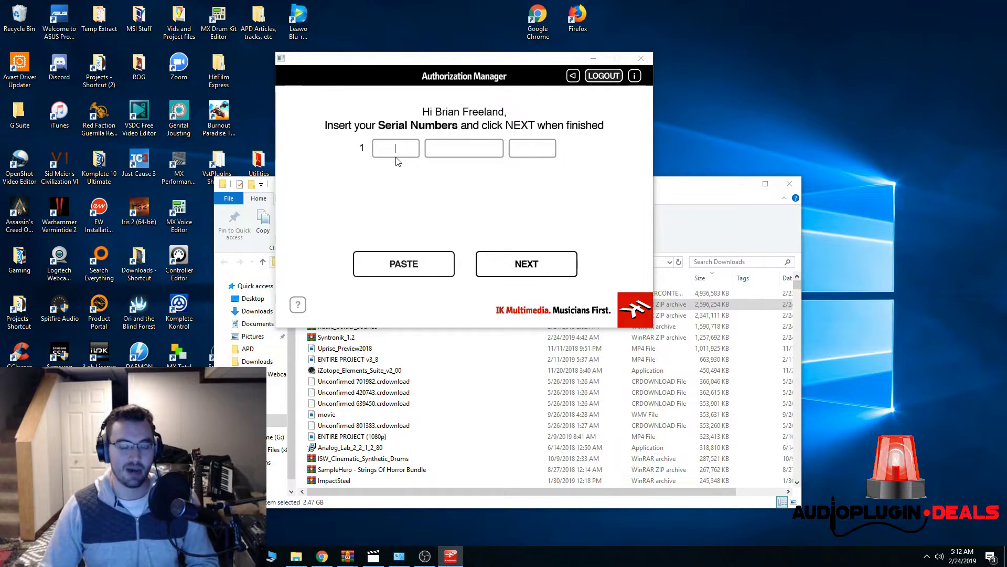
key("ctrl+v")
key("Return")
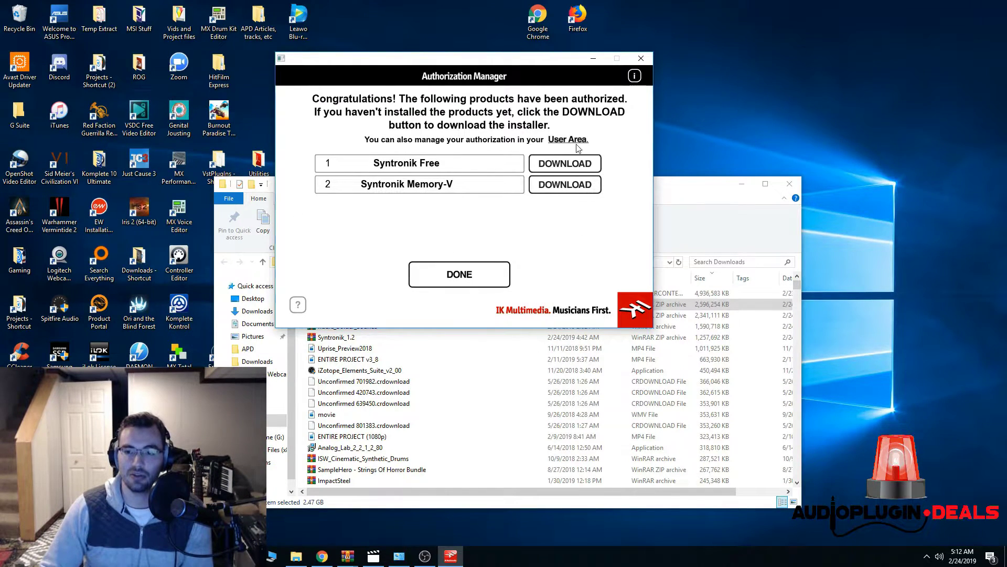
left_click(457, 274)
- Launch FL Studio 20 and insert Syntronik as a new channel from the Sampler channel menu
left_click(789, 184)
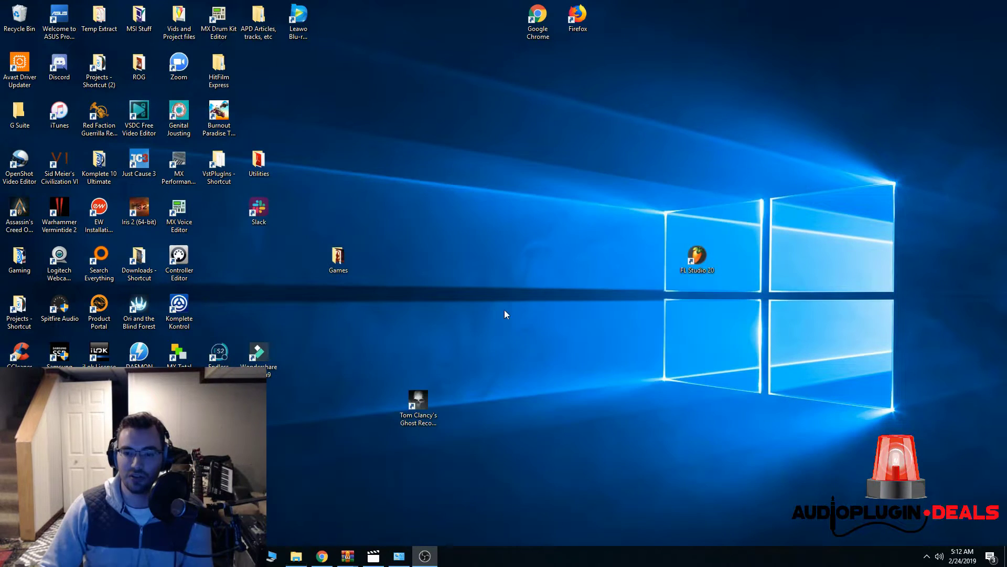
double_click(696, 256)
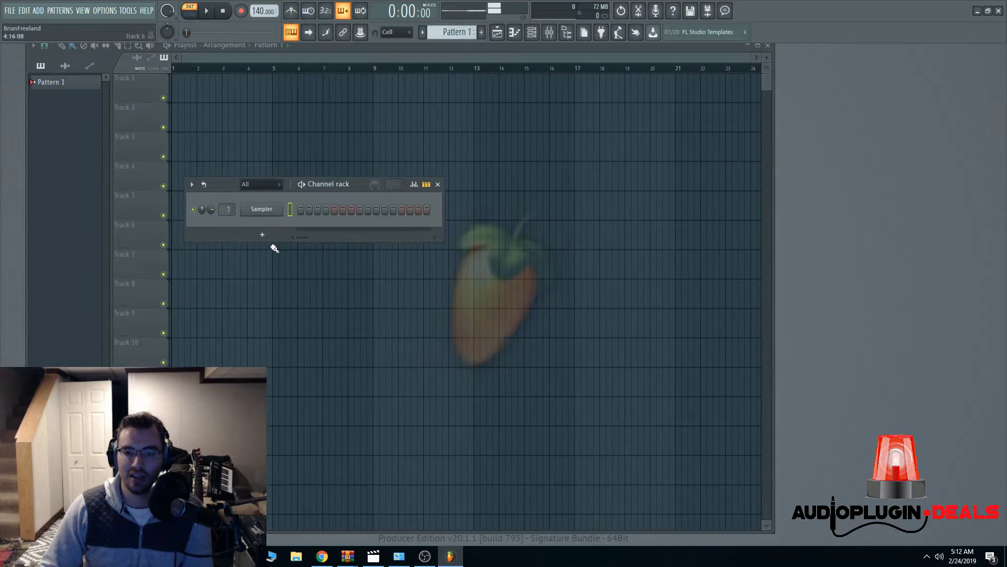
right_click(258, 210)
mouse_move(323, 292)
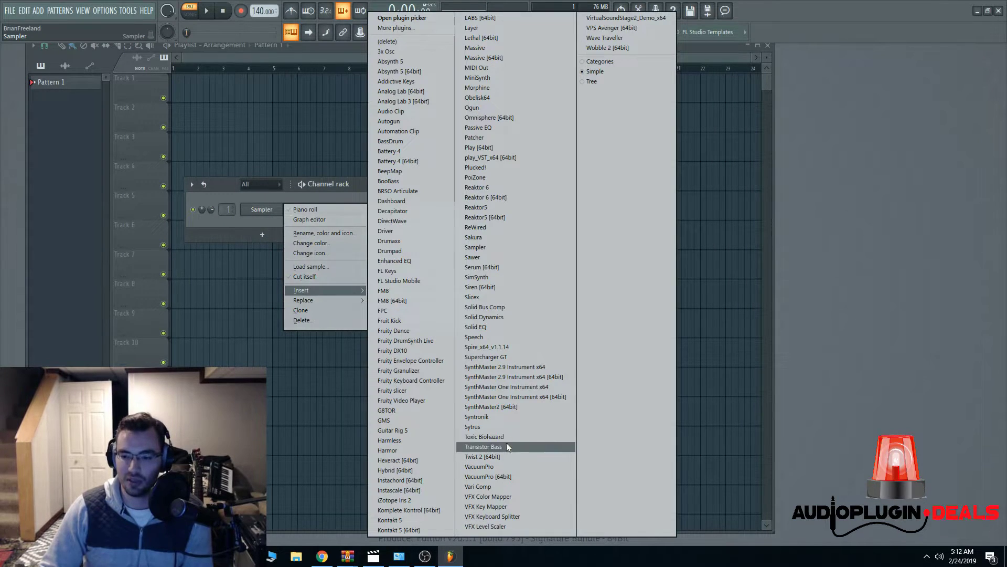
left_click(500, 417)
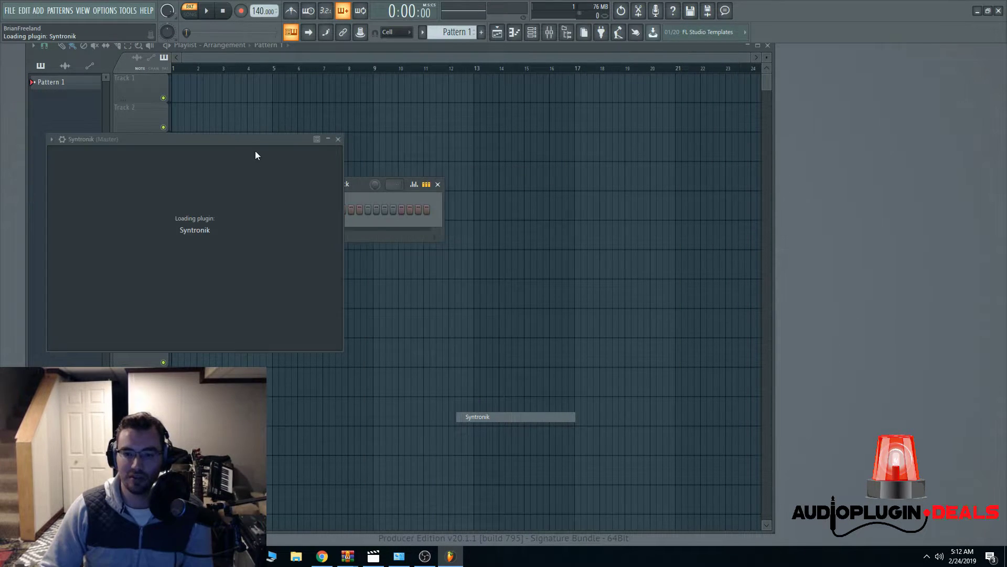
left_click_drag(242, 139, 413, 128)
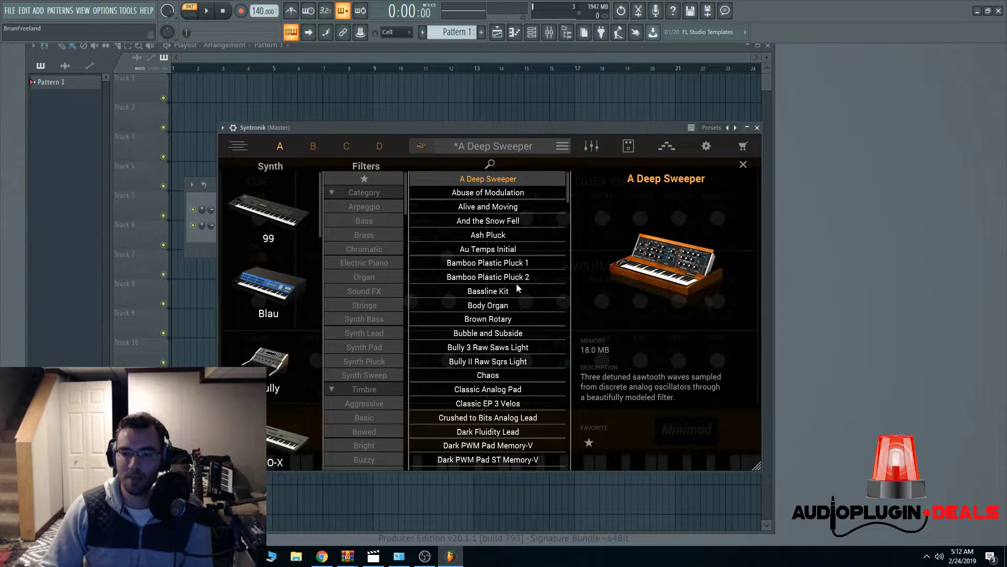
- Open Syntronik's library settings and rescan the installed instruments
scroll(283, 322, "down", 5)
scroll(288, 330, "up", 5)
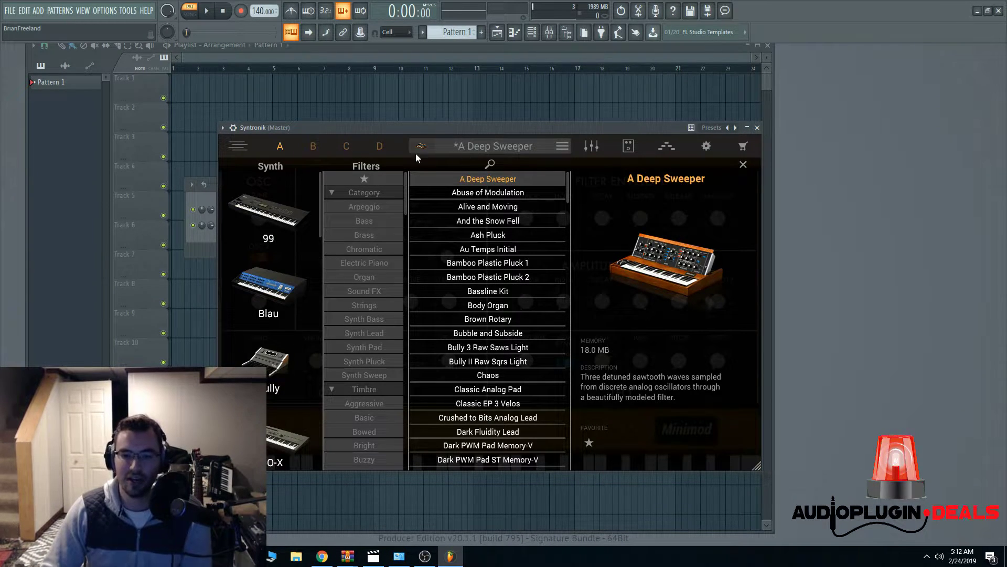
left_click(705, 146)
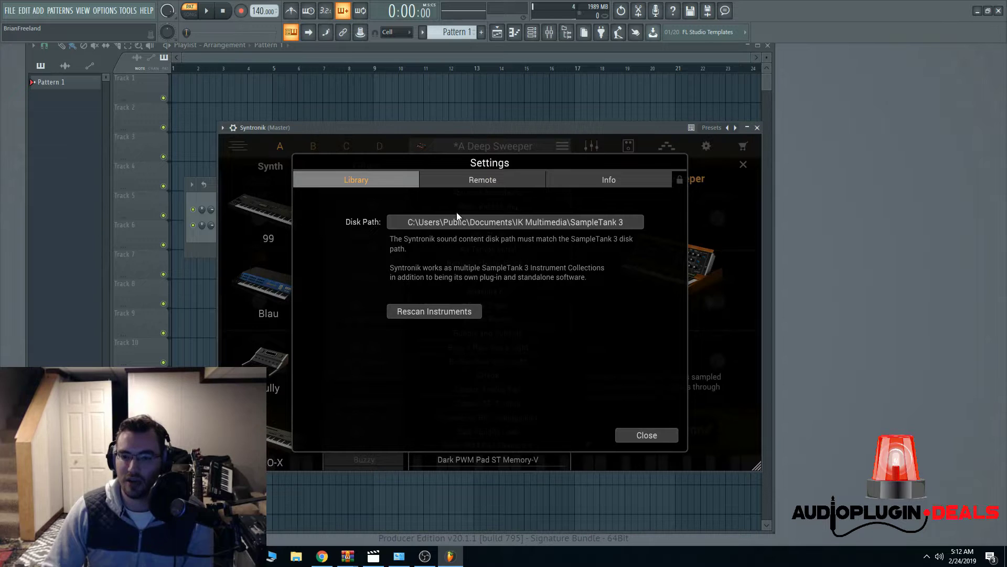
left_click(429, 312)
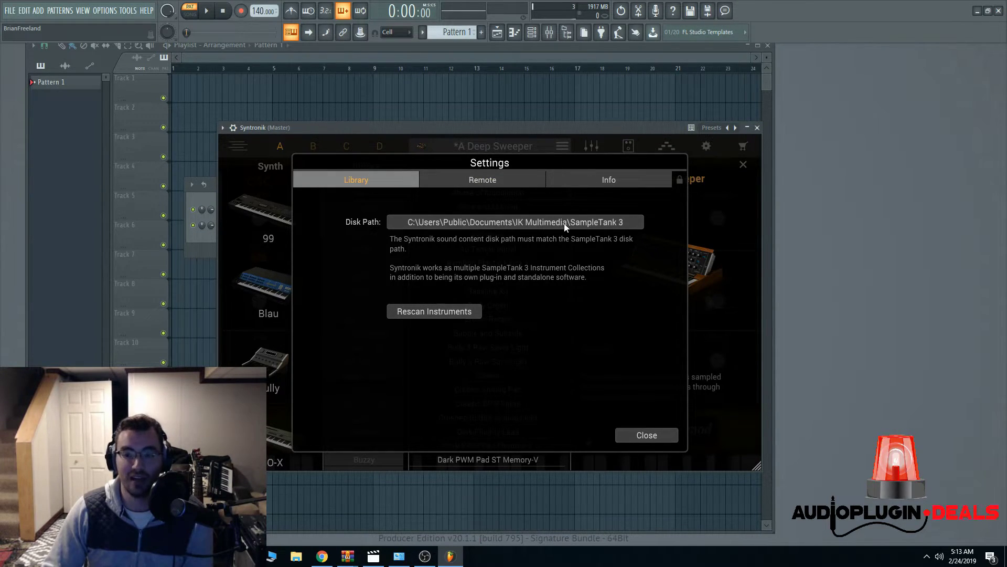
left_click(430, 313)
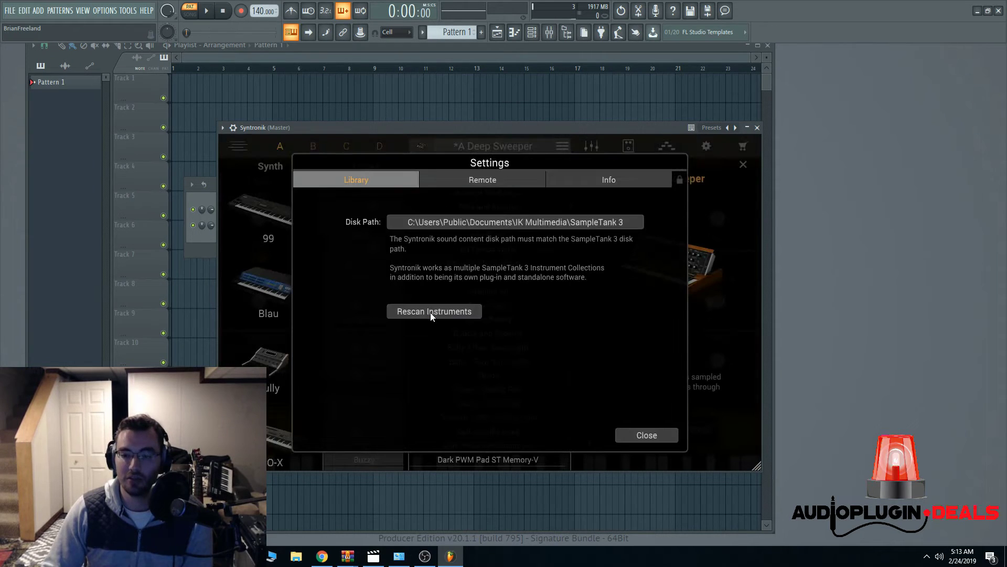
- Close the library settings and filter the presets to the Memory-V synth
left_click(662, 436)
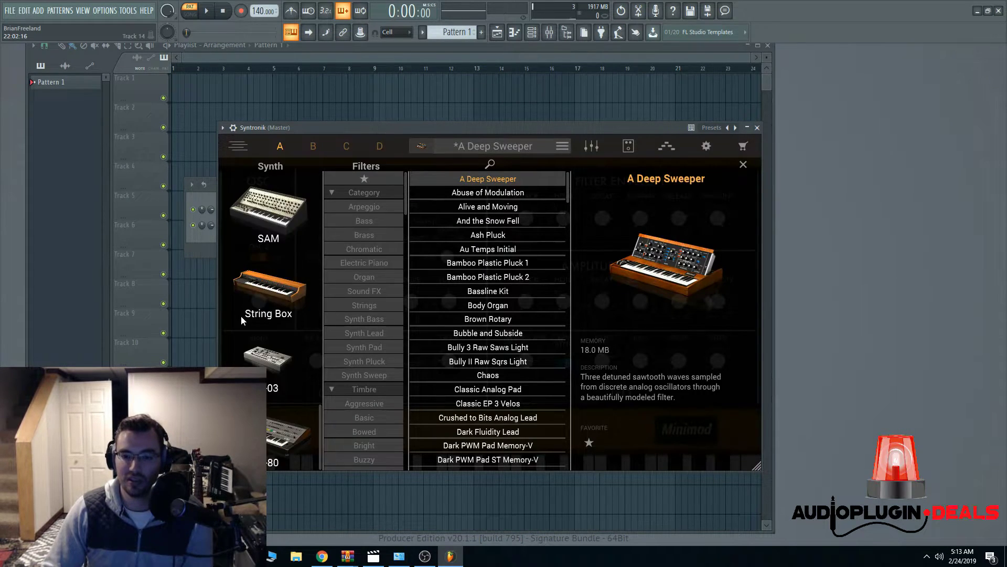
scroll(280, 262, "up", 6)
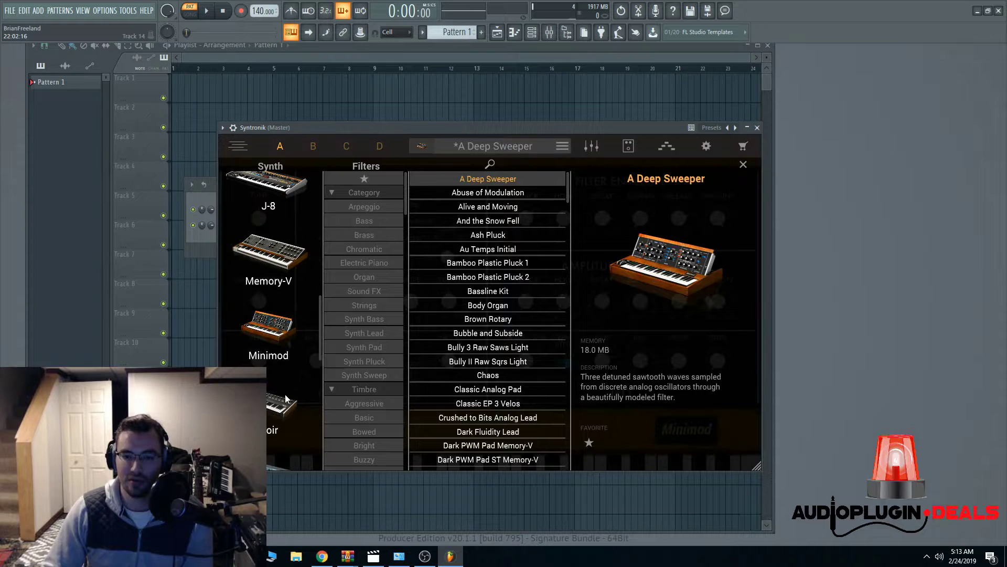
left_click(281, 262)
- Apply the Plastic timbre filter, leaving only 'Moon is Made of Cheese'
scroll(284, 264, "up", 2)
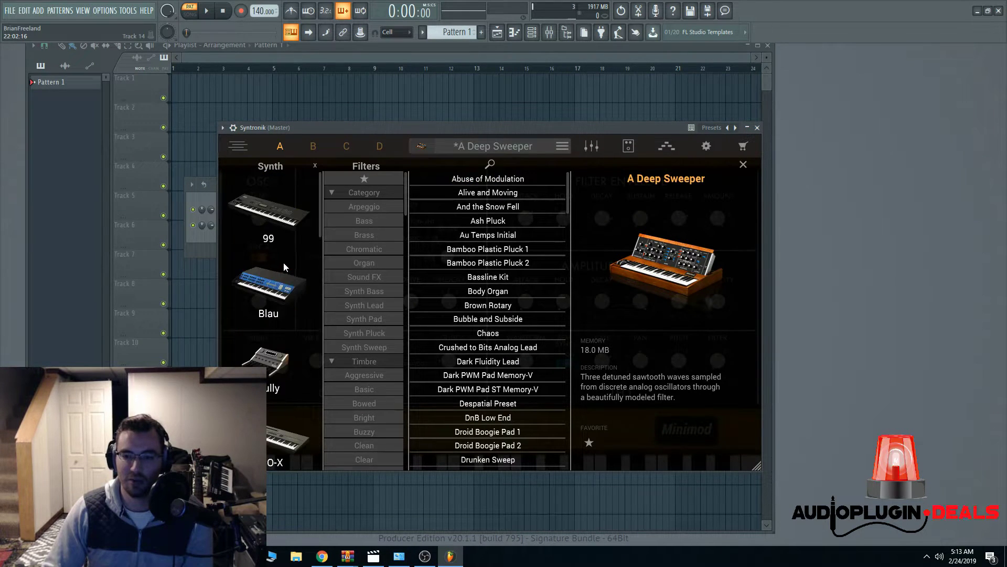
scroll(280, 264, "down", 8)
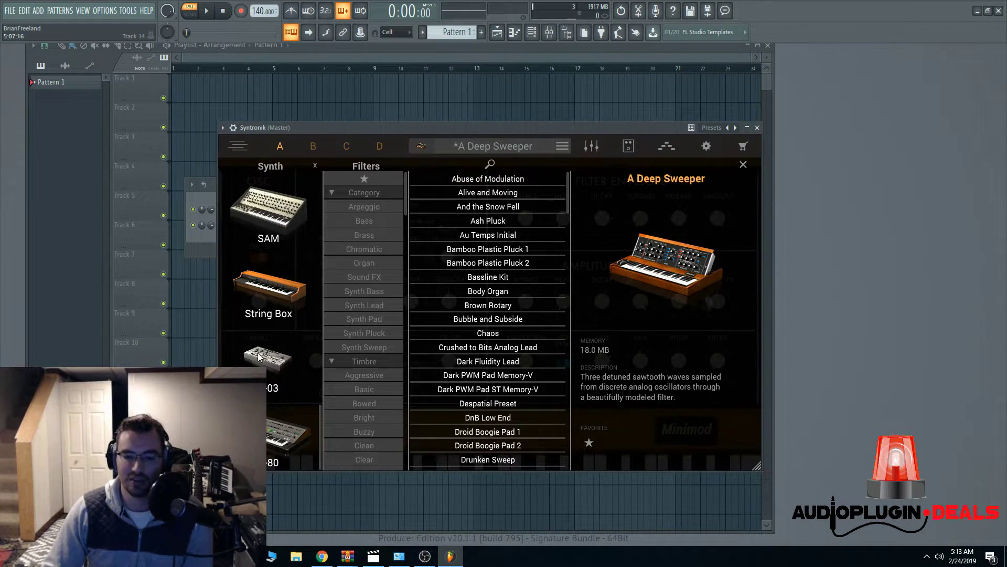
scroll(277, 397, "up", 8)
left_click_drag(510, 128, 514, 120)
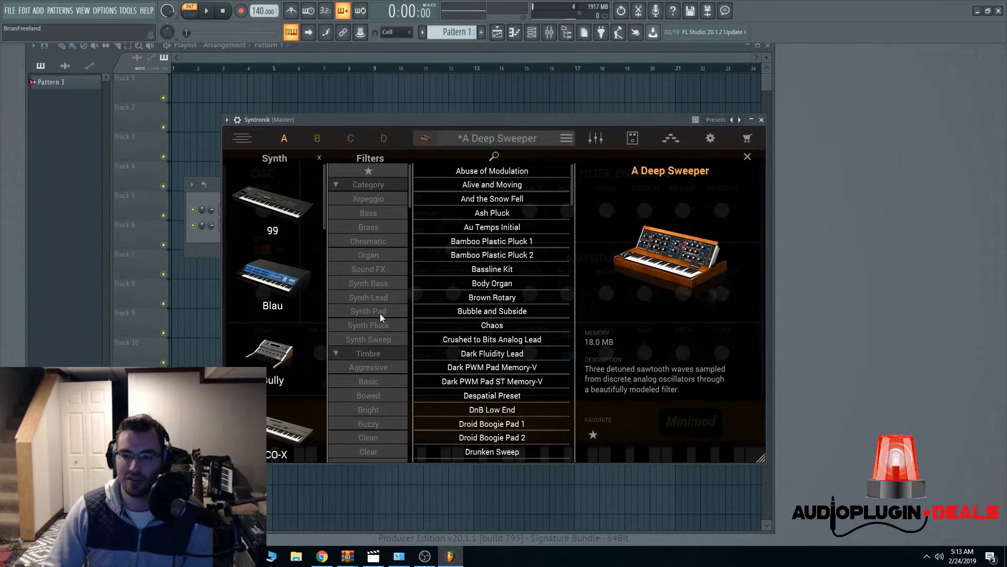
scroll(324, 346, "down", 6)
scroll(539, 289, "down", 15)
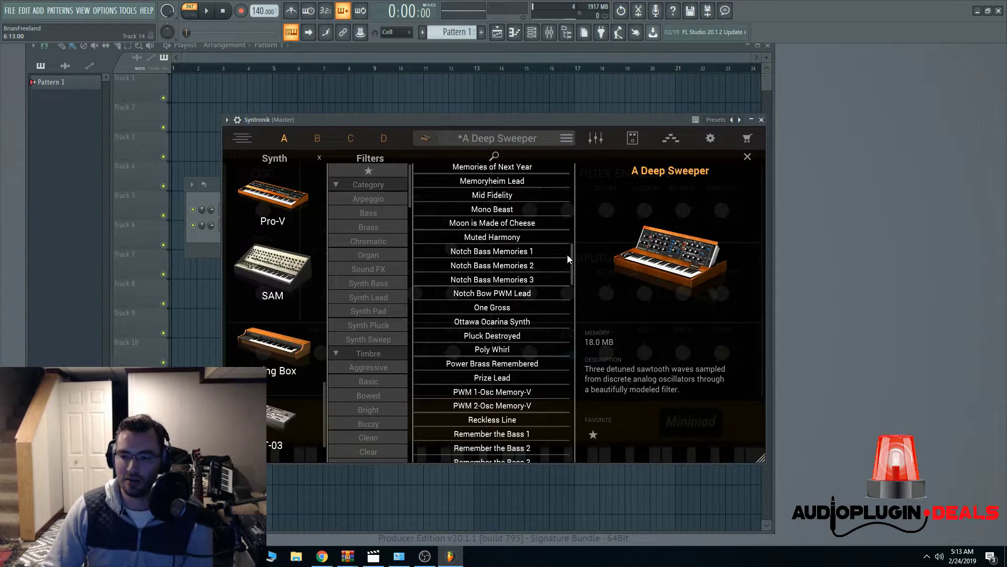
left_click_drag(575, 260, 577, 444)
scroll(357, 364, "down", 5)
left_click(367, 354)
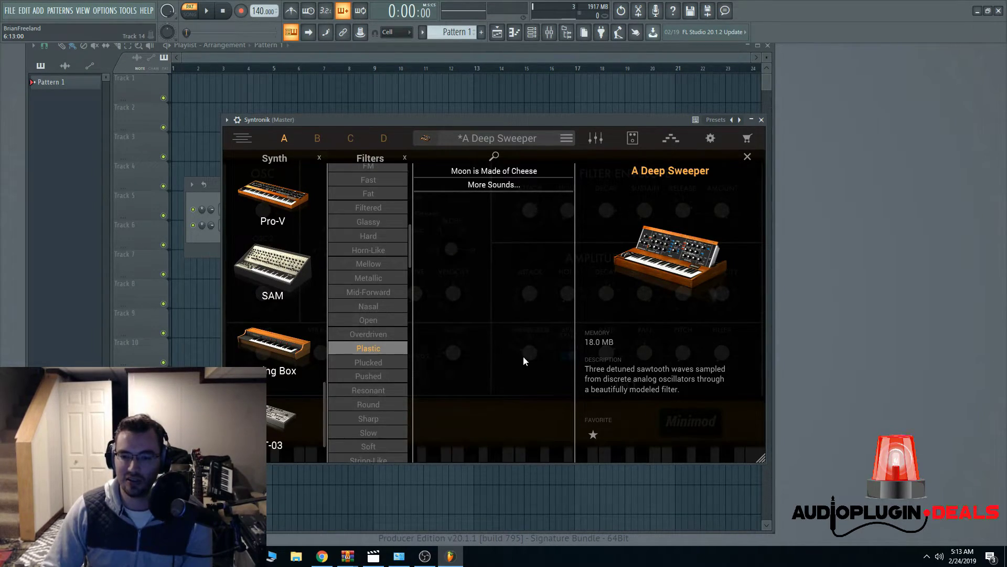
scroll(367, 266, "up", 3)
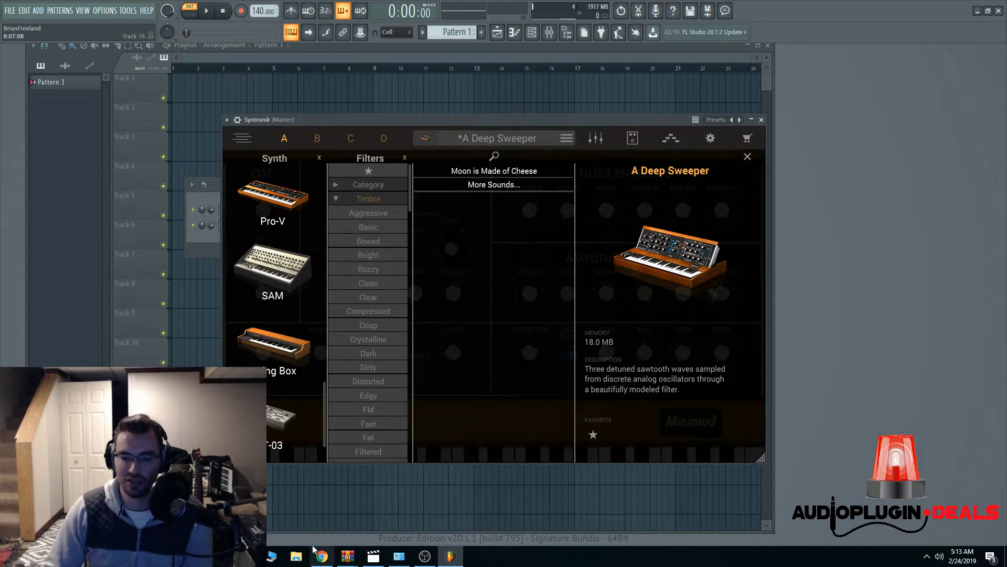
- Browse File Explorer to C:\Users\Public\Documents\IK Multimedia\SampleTank 3\Samples
left_click(297, 557)
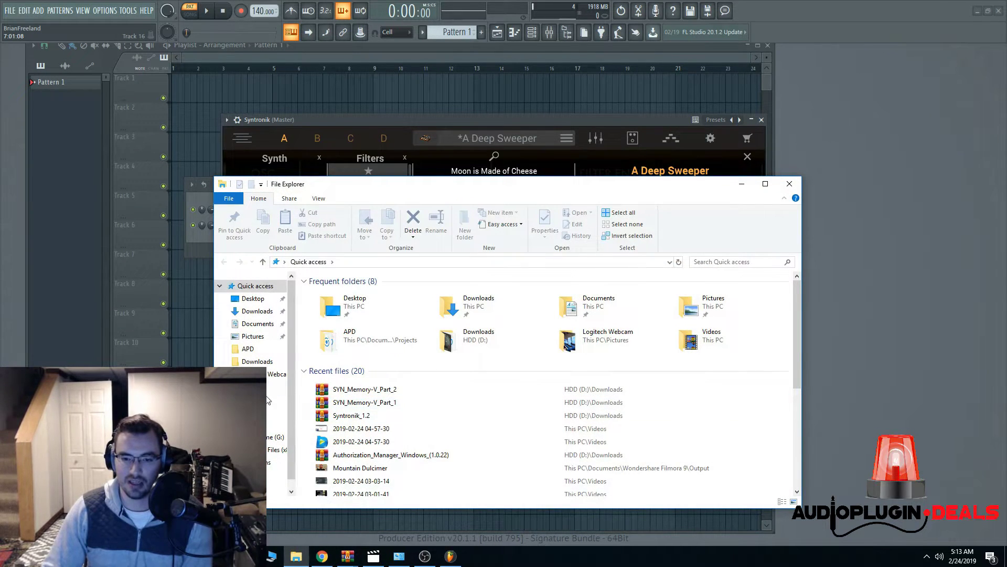
left_click(276, 420)
double_click(501, 411)
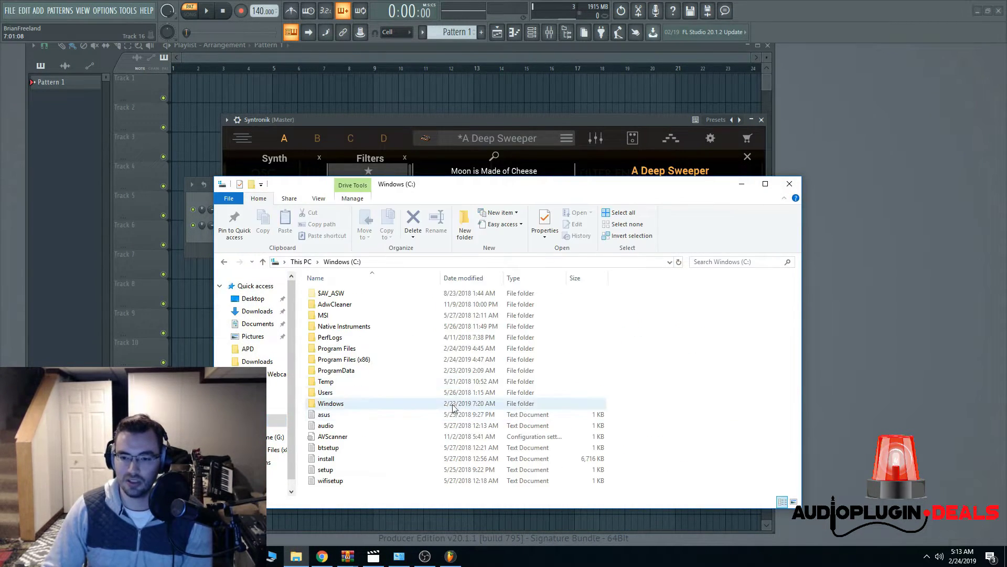
double_click(337, 393)
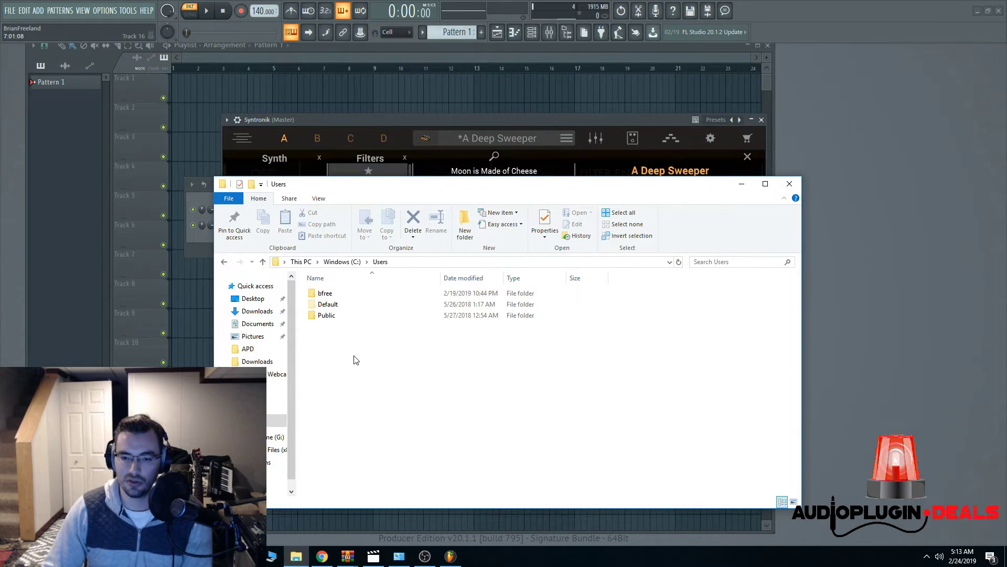
double_click(343, 317)
double_click(348, 324)
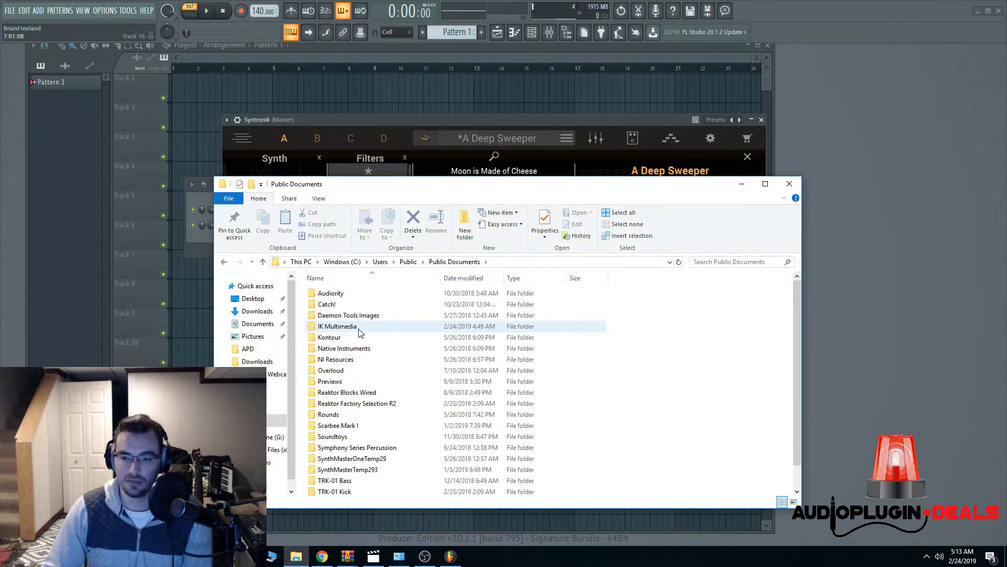
left_click(347, 326)
double_click(348, 326)
double_click(349, 294)
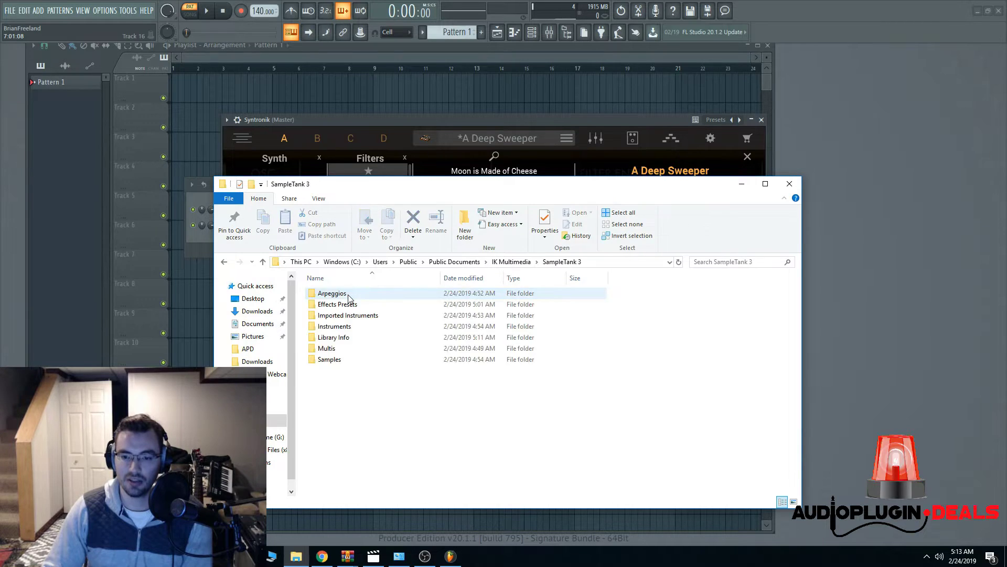
double_click(330, 359)
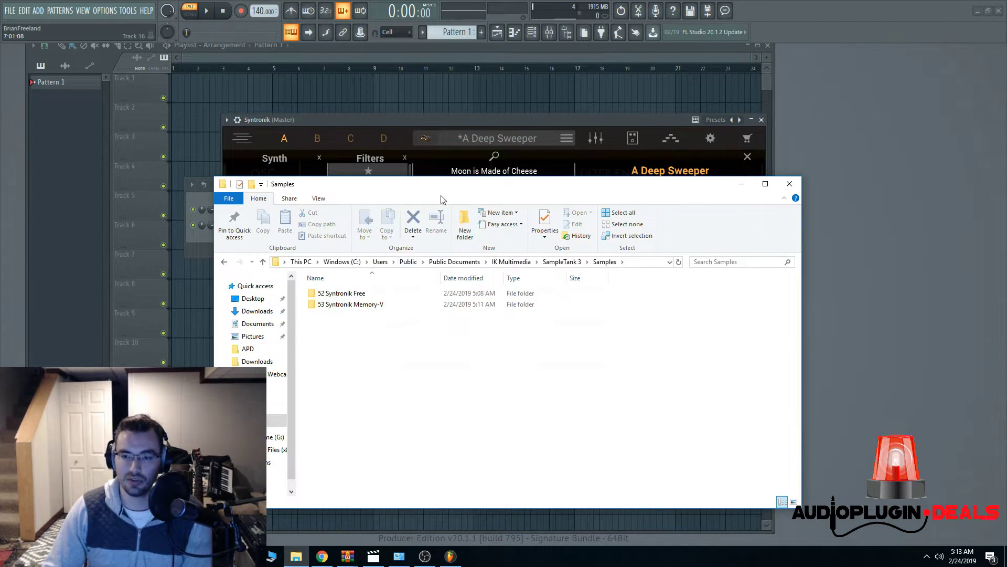
- Verify the Syntronik Free and Memory-V folders, selecting Memory-V to check its size
left_click_drag(445, 186, 398, 171)
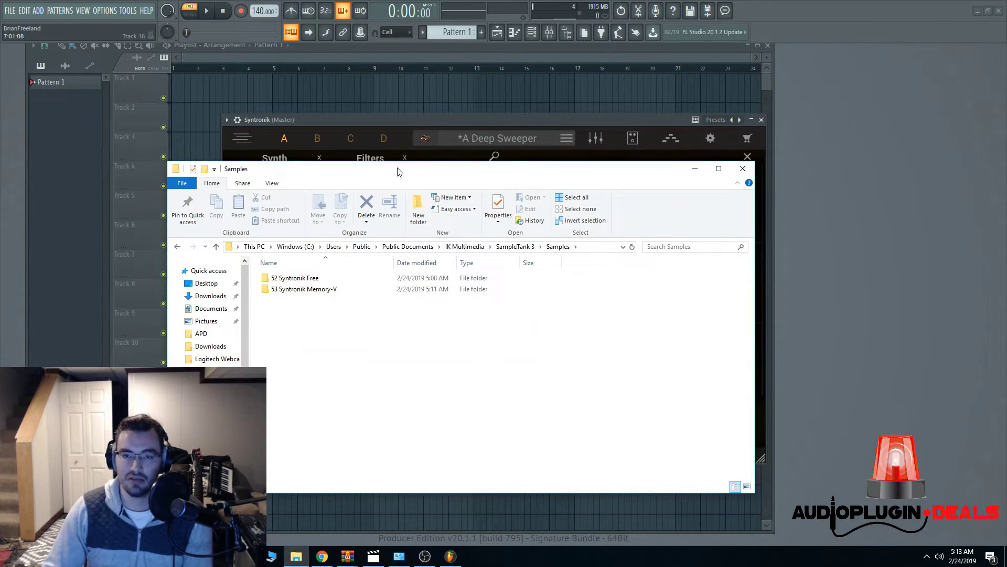
left_click(315, 292)
mouse_move(315, 293)
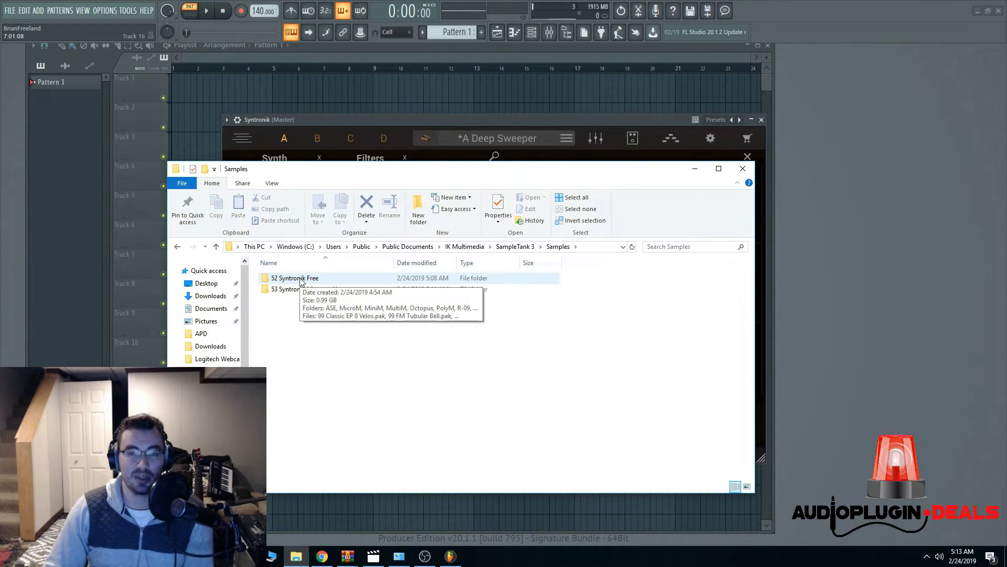
- Close the Samples window and bring FL Studio's Channel rack to the front
left_click(743, 168)
left_click(194, 197)
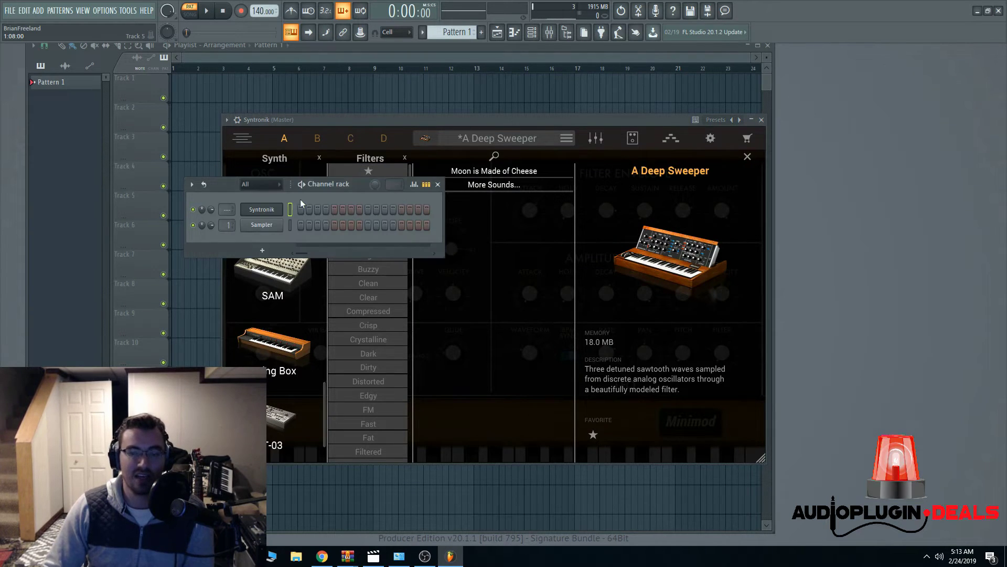
left_click_drag(350, 184, 338, 184)
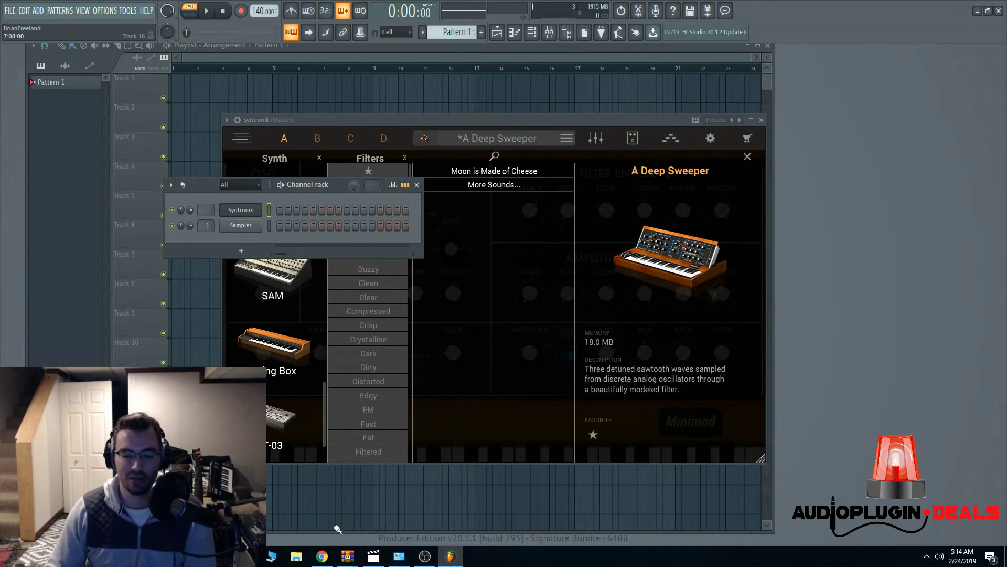
left_click(296, 556)
left_click(656, 247)
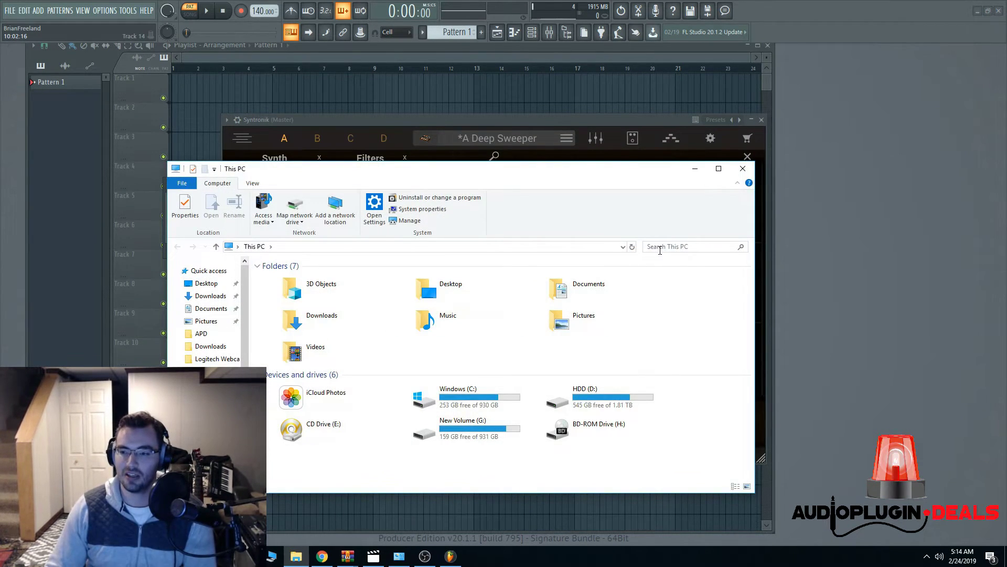
type("s")
left_click(673, 260)
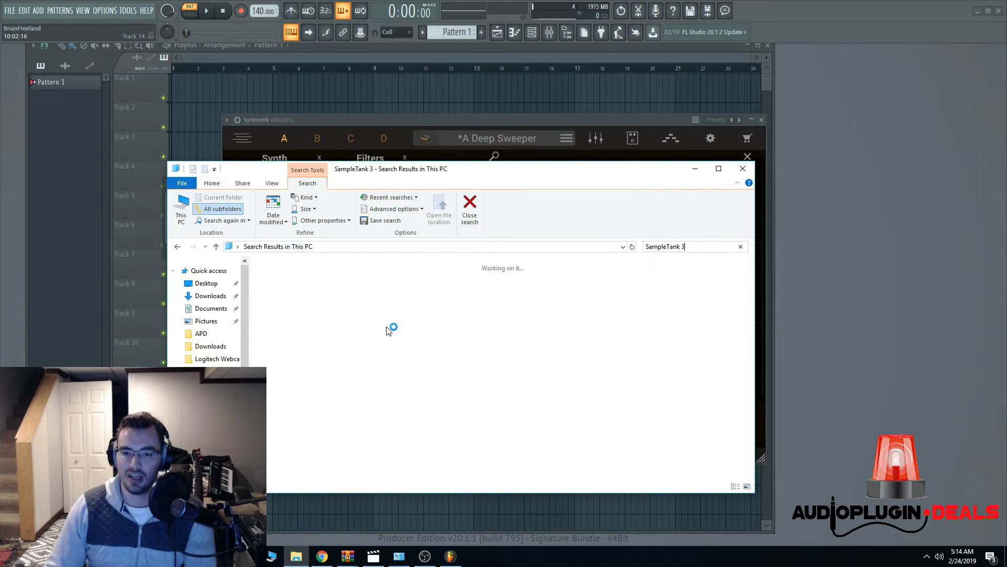
left_click(696, 170)
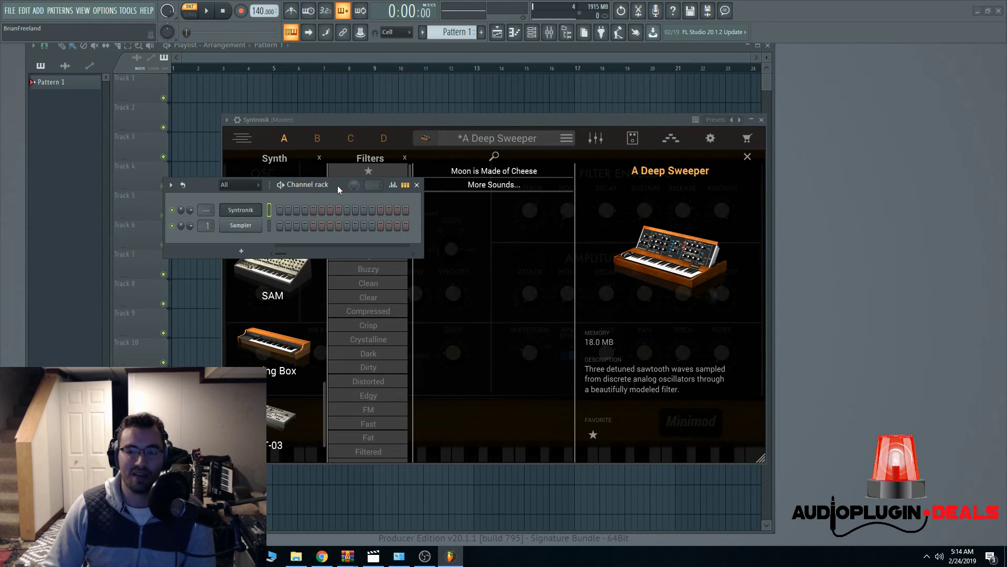
left_click_drag(338, 187, 344, 188)
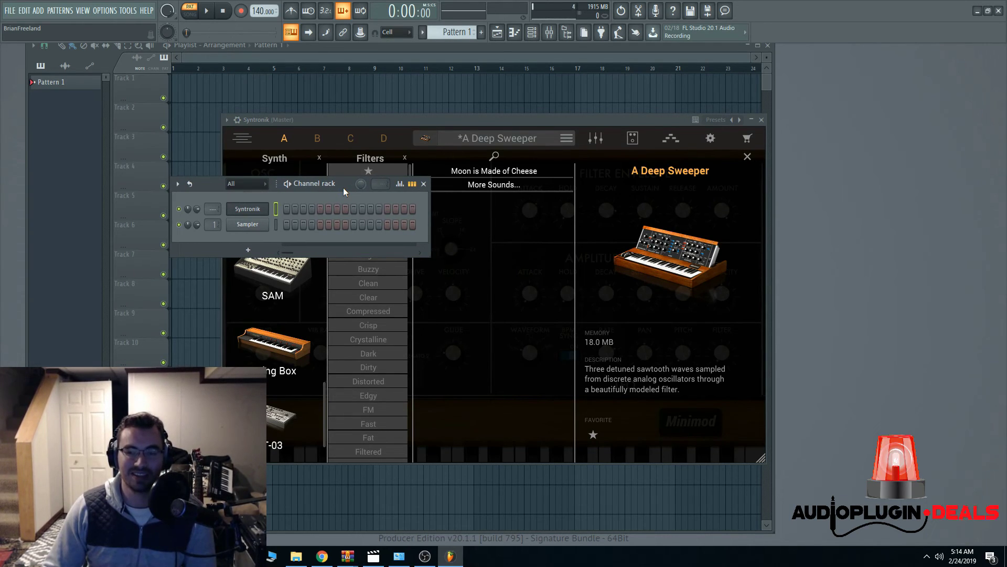